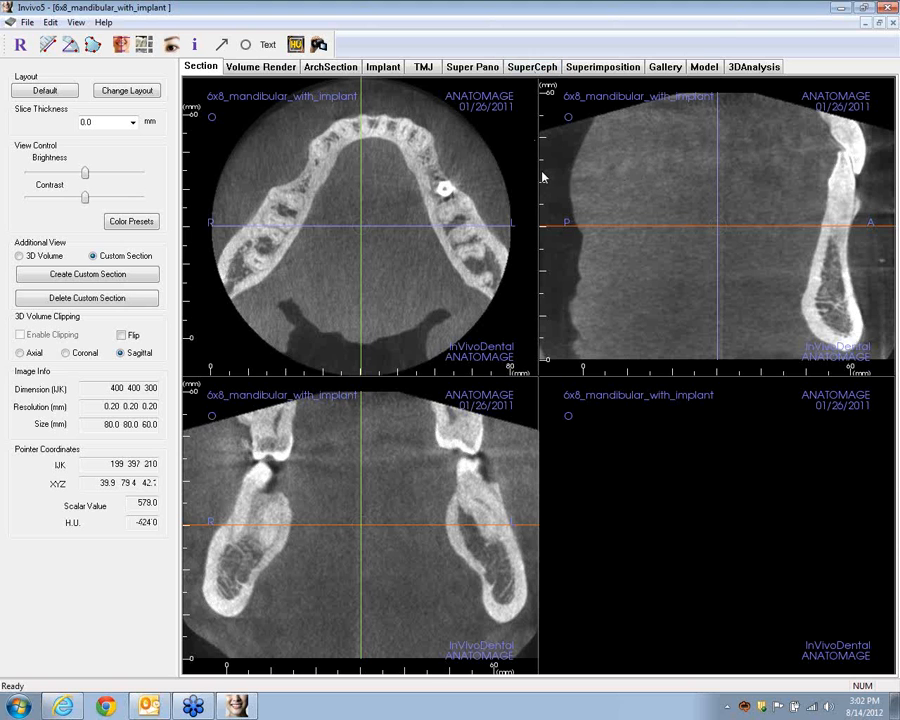
Open implant planning in panoramic mode and place implants 21 and 28 in the two gaps of the lower jaw
click(385, 68)
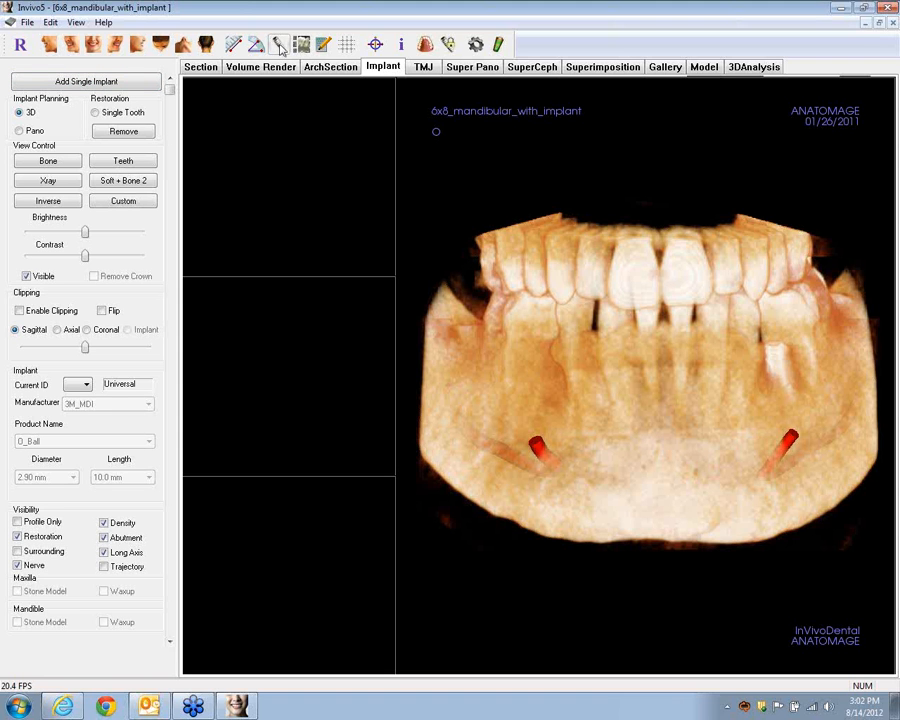
click(19, 131)
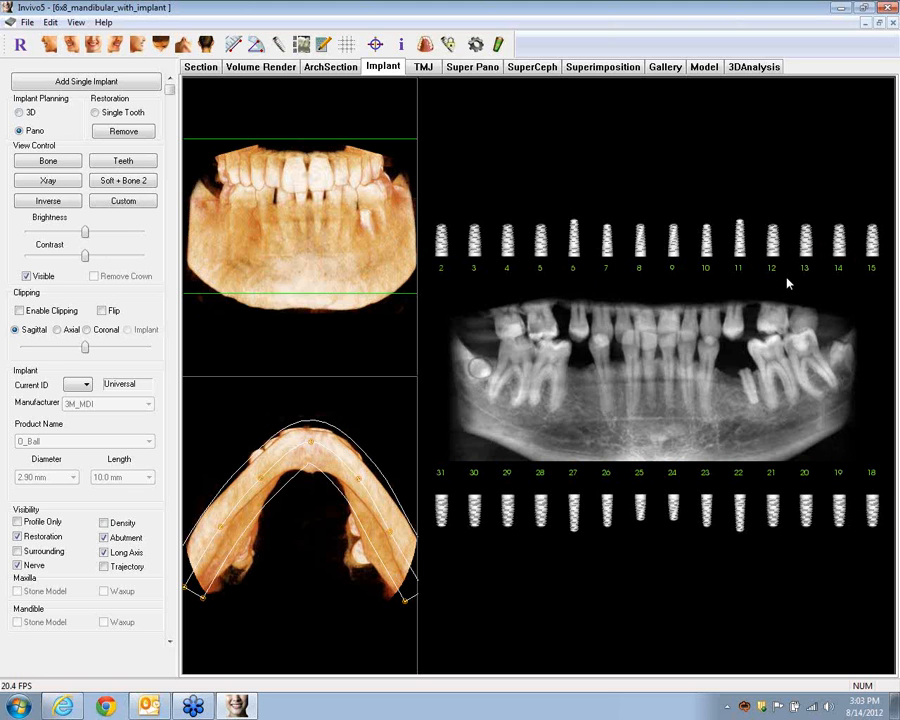
drag(774, 511, 727, 393)
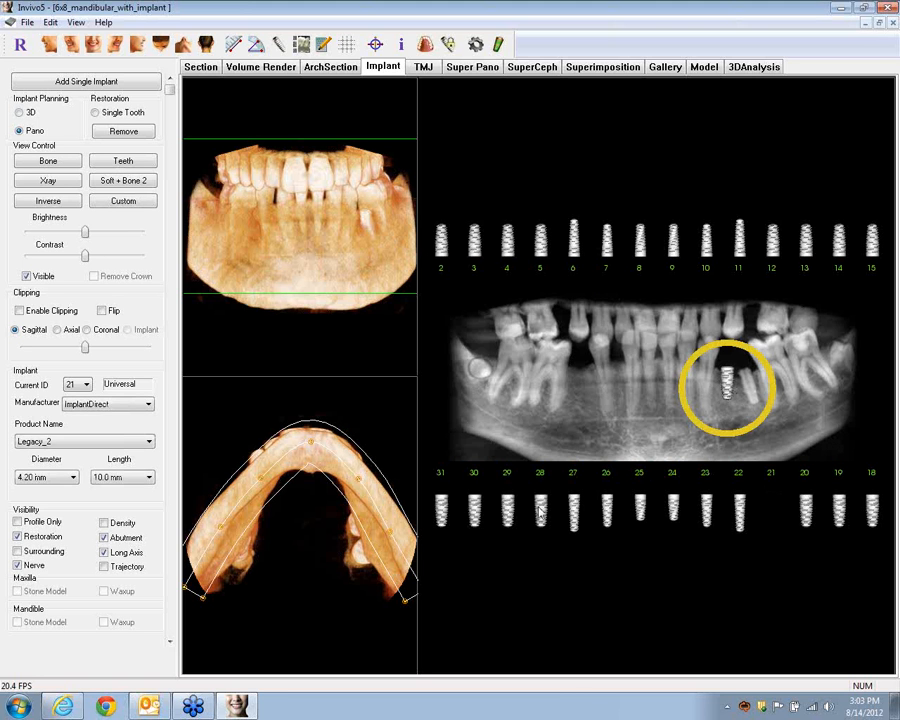
drag(541, 510, 583, 380)
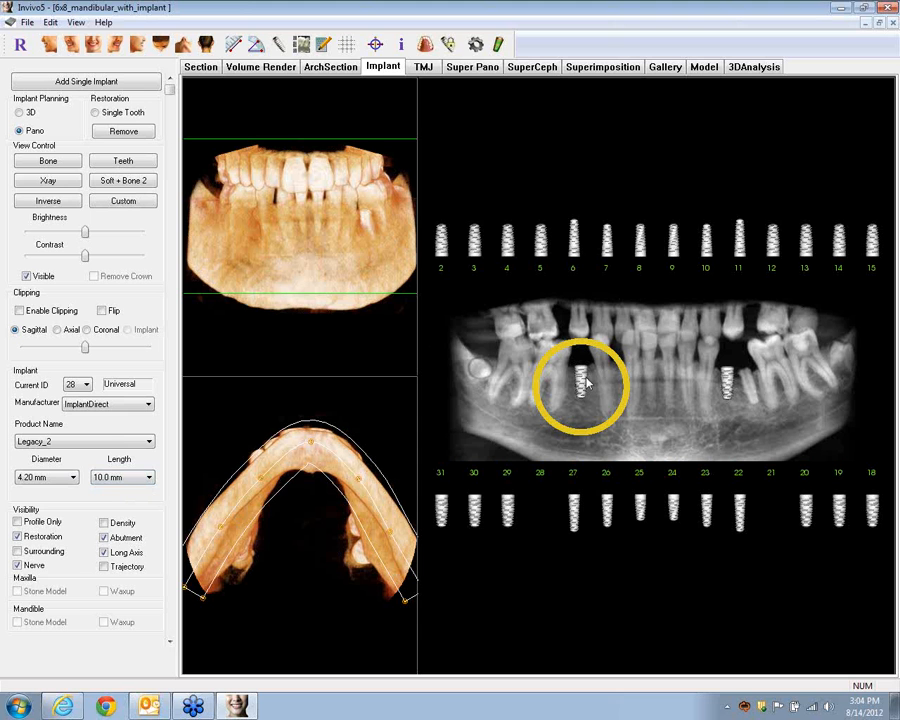
Try the Legacy_3 product for implant 28, and return it to Legacy_2
click(150, 440)
click(30, 491)
click(149, 441)
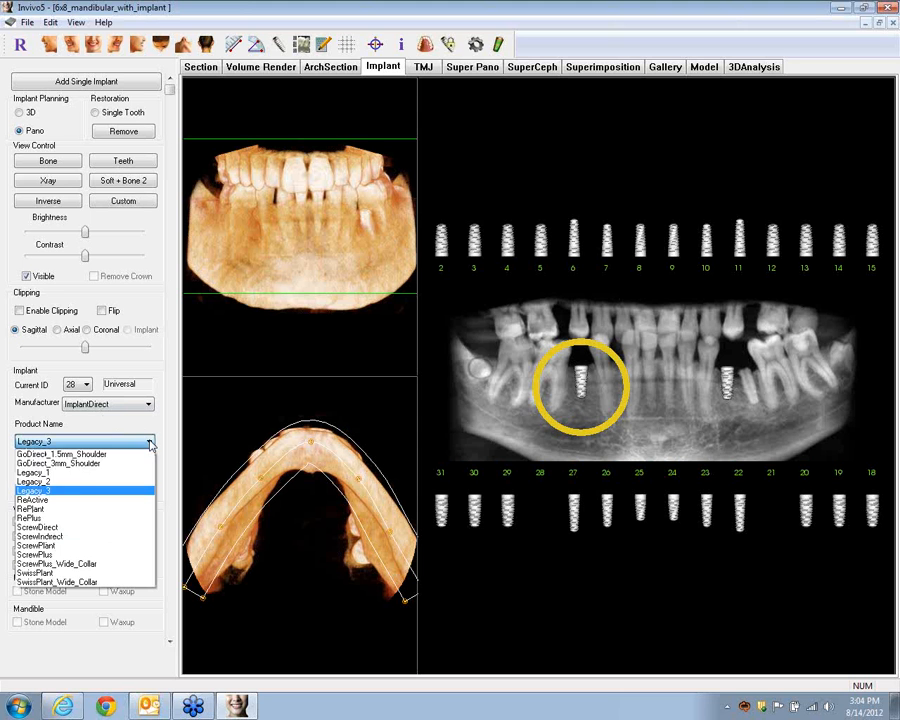
click(78, 483)
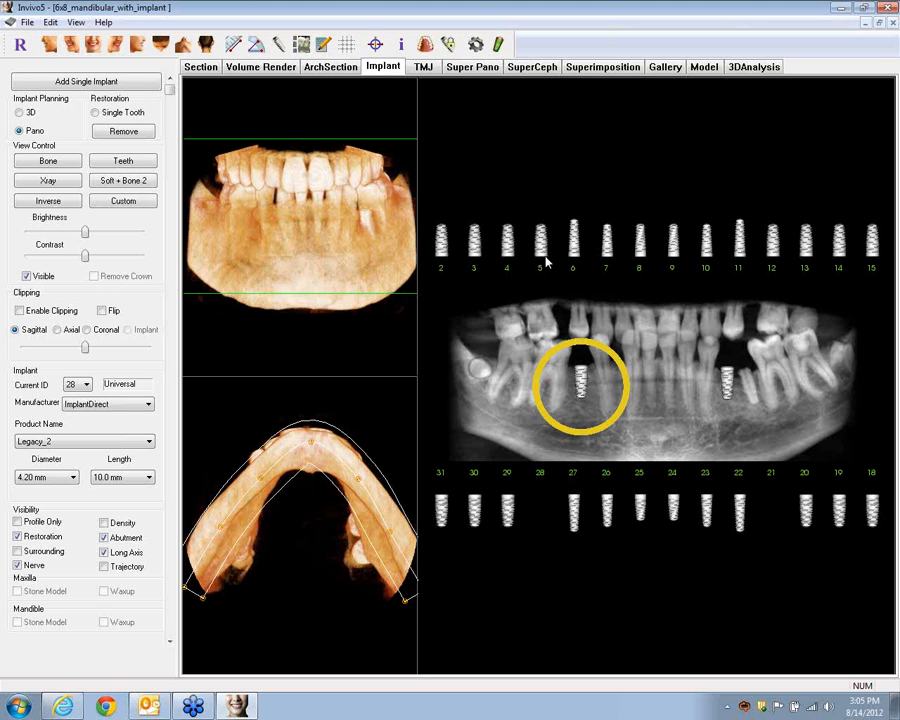
Try placing implant 5 on the upper arch of the panoramic view, and delete it
drag(544, 256, 561, 308)
click(560, 298)
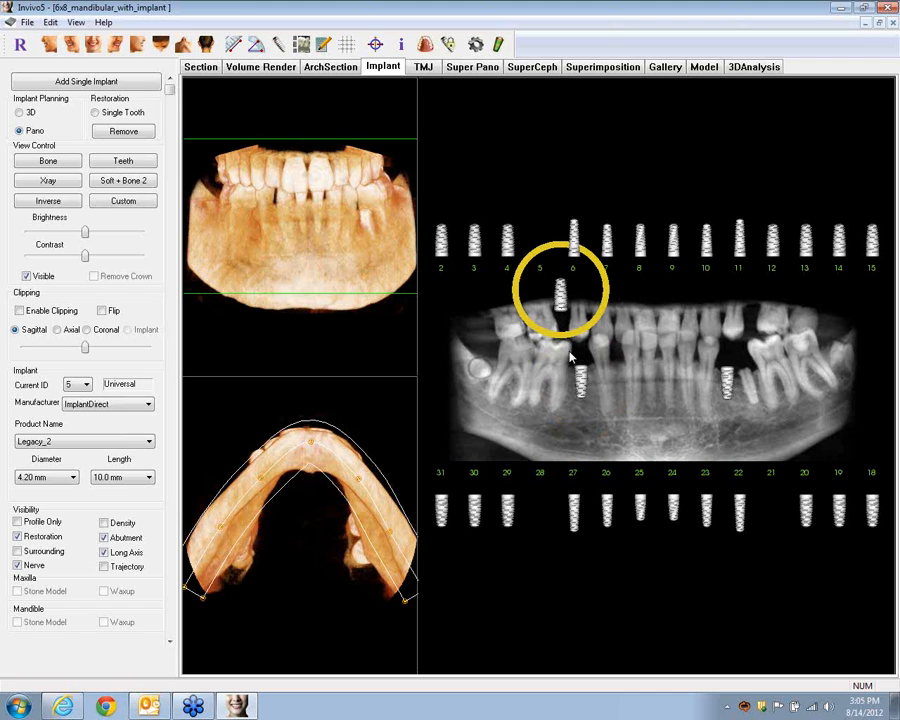
click(560, 303)
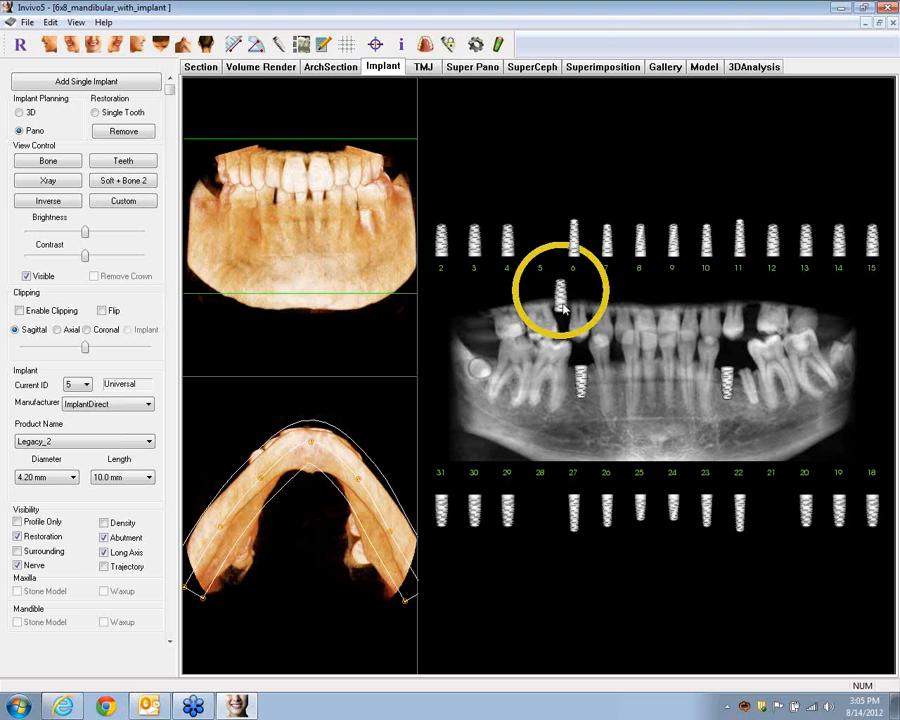
key(Delete)
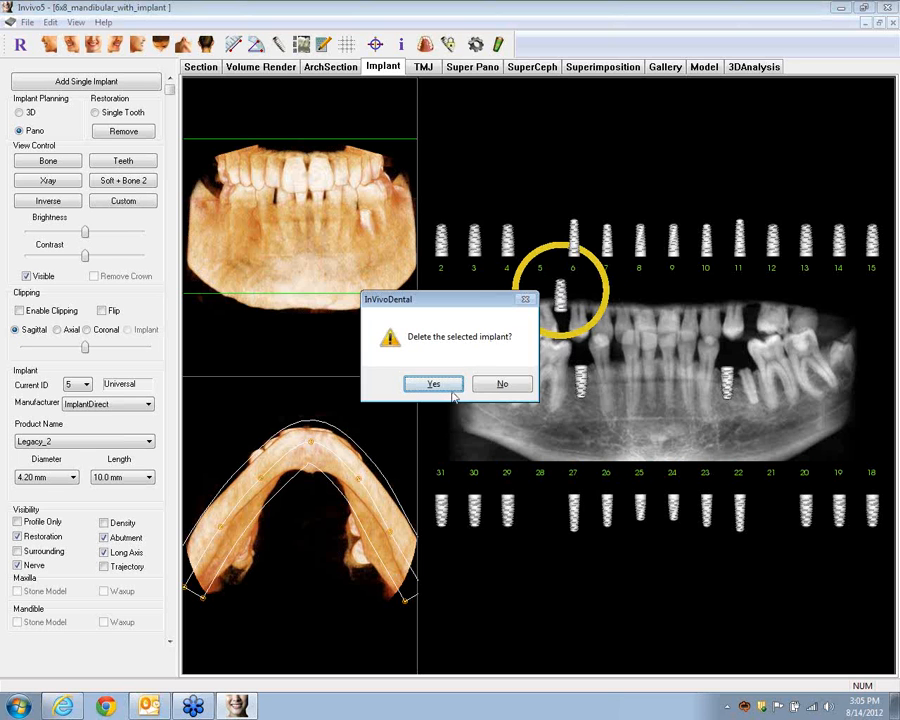
click(422, 382)
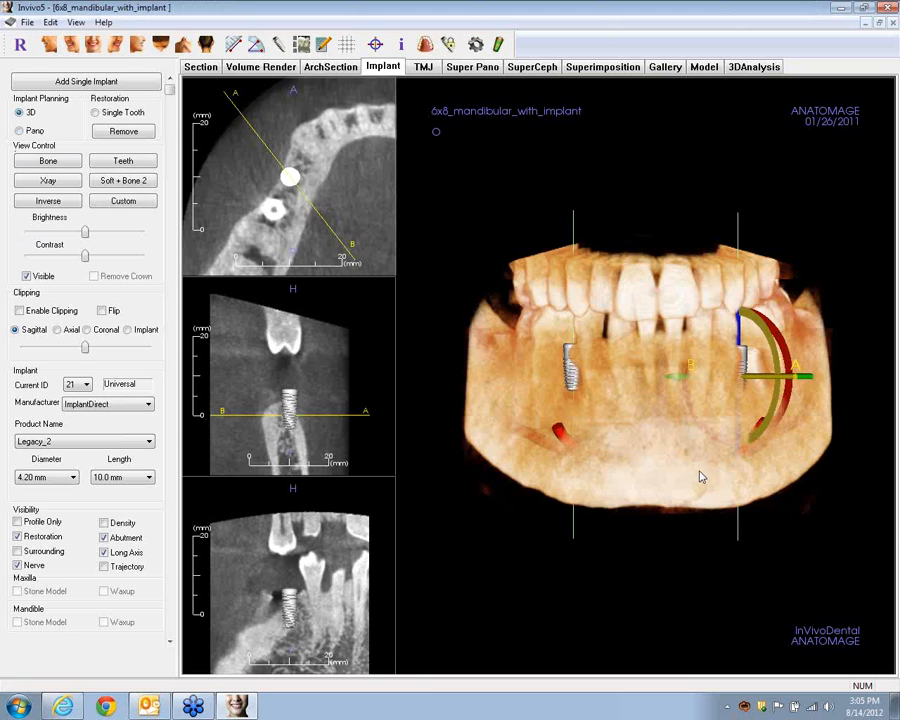
Select implant 28 in the 3D planning view and shift it slightly toward the inner side of the ridge in the axial slice
drag(701, 477, 583, 462)
drag(598, 364, 797, 384)
click(613, 382)
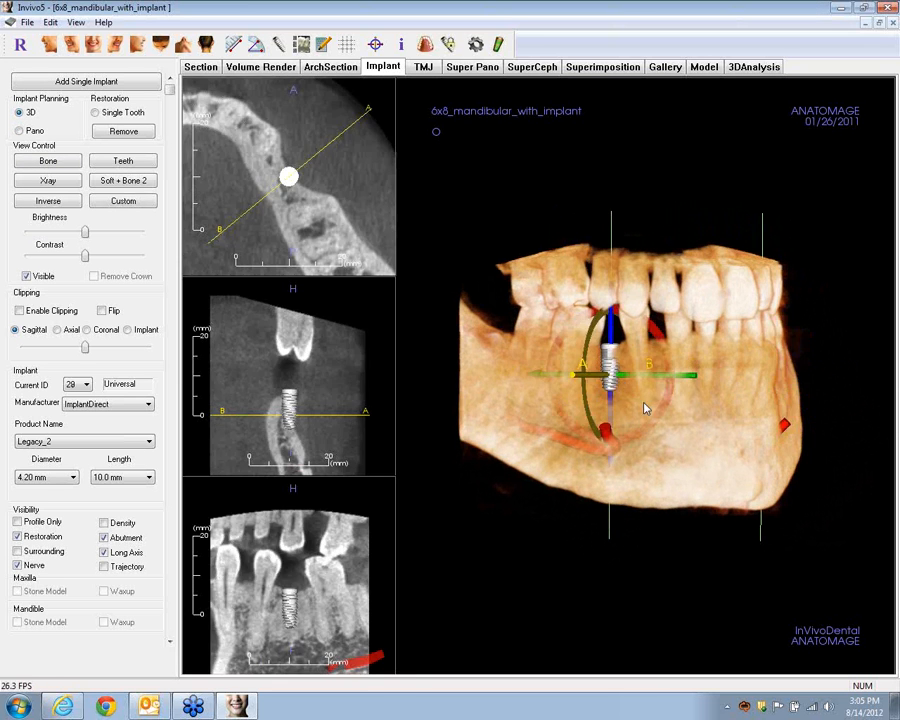
drag(681, 446, 670, 493)
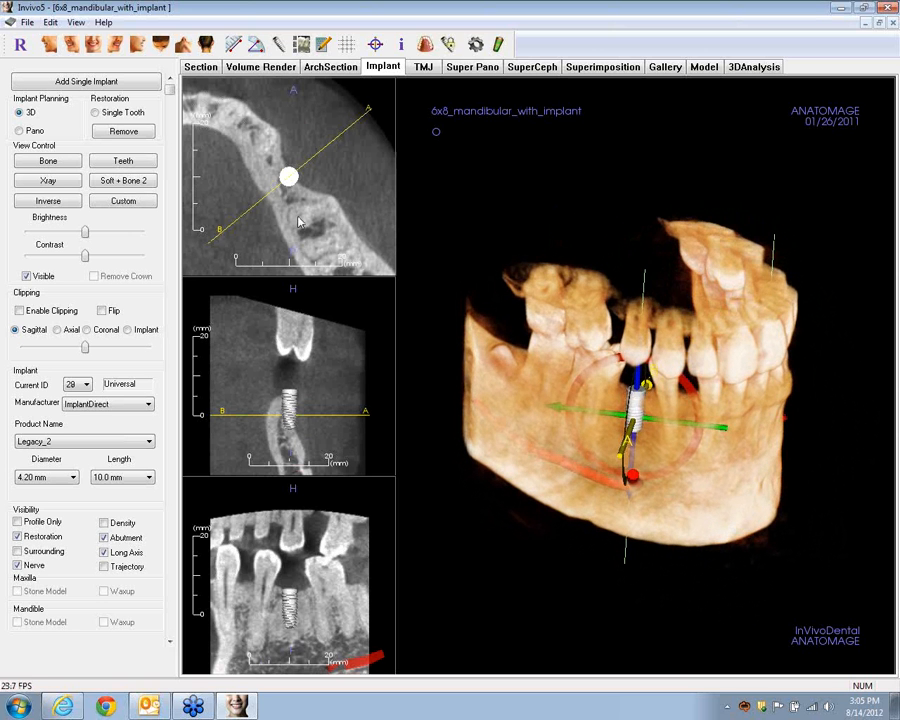
drag(289, 177, 277, 180)
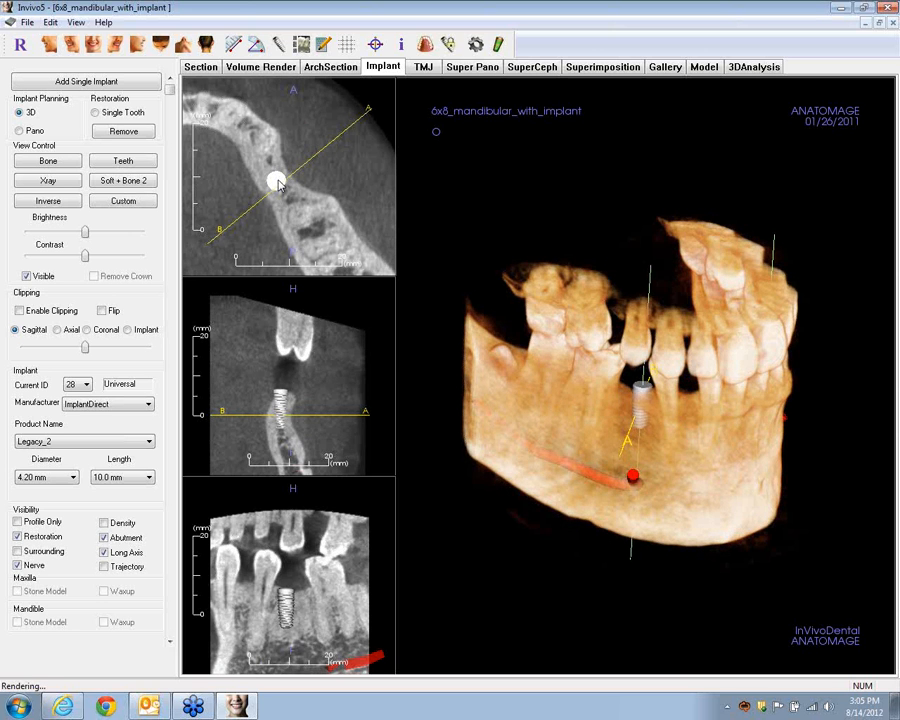
Select implant 21, shift it slightly backward along the ridge in the axial slice, and tilt it in the cross-section to follow the bone
drag(695, 472, 681, 376)
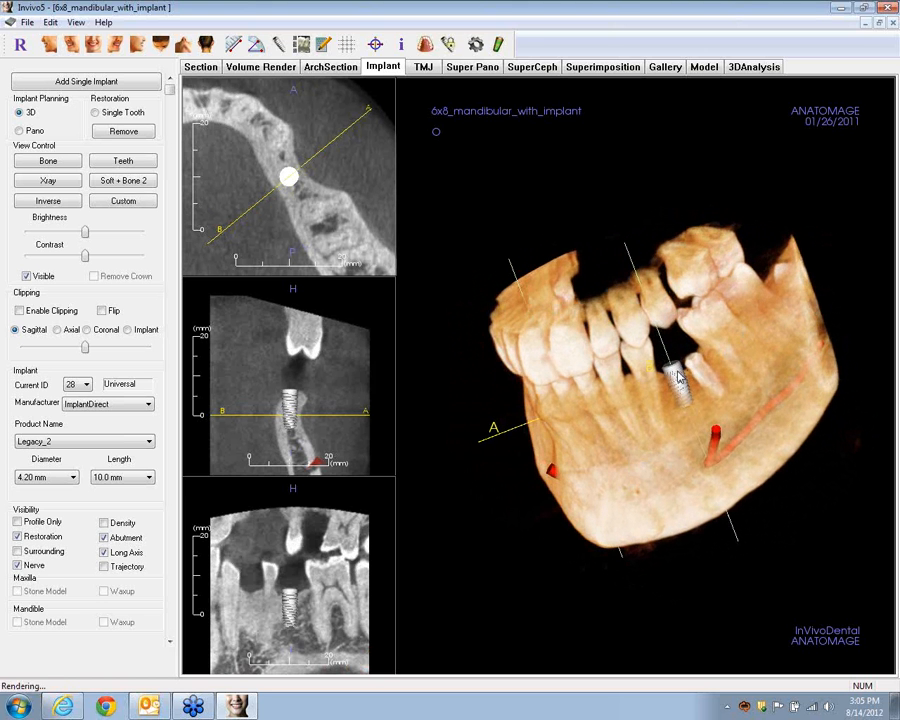
click(679, 368)
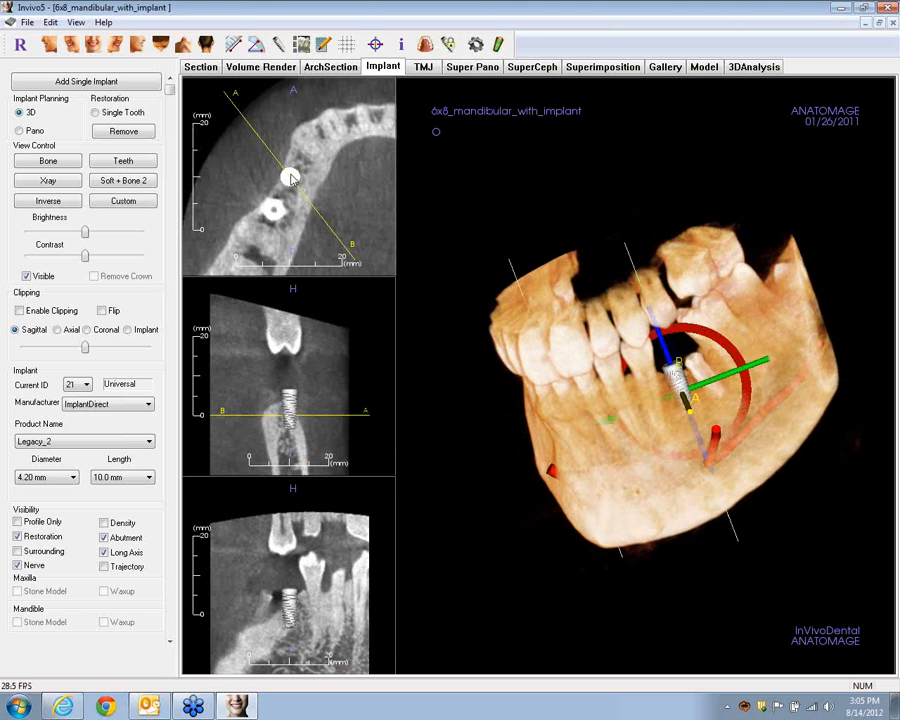
drag(293, 180, 295, 187)
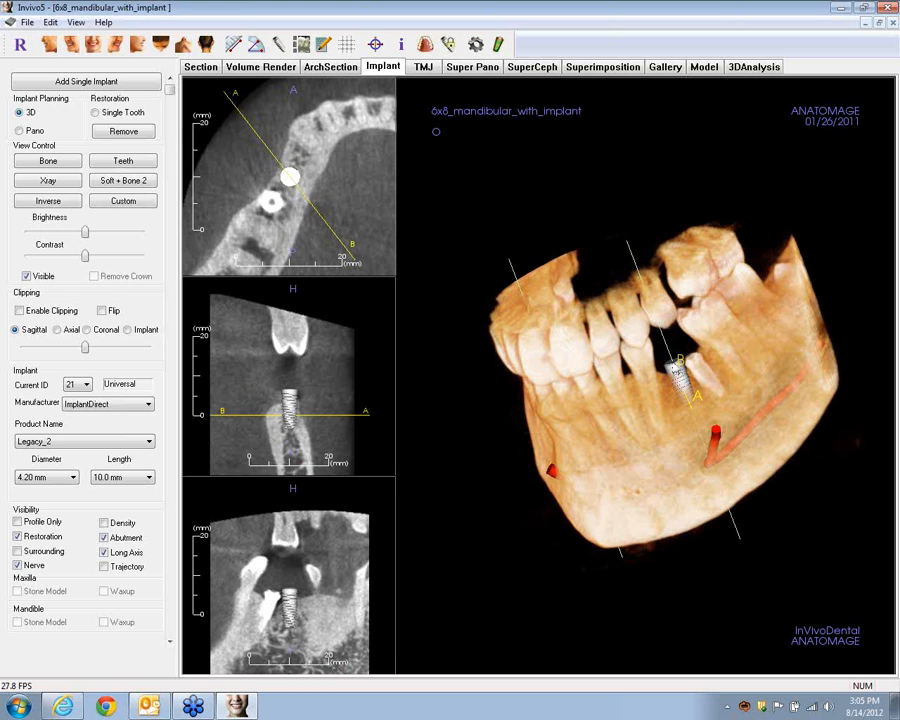
drag(679, 376, 677, 370)
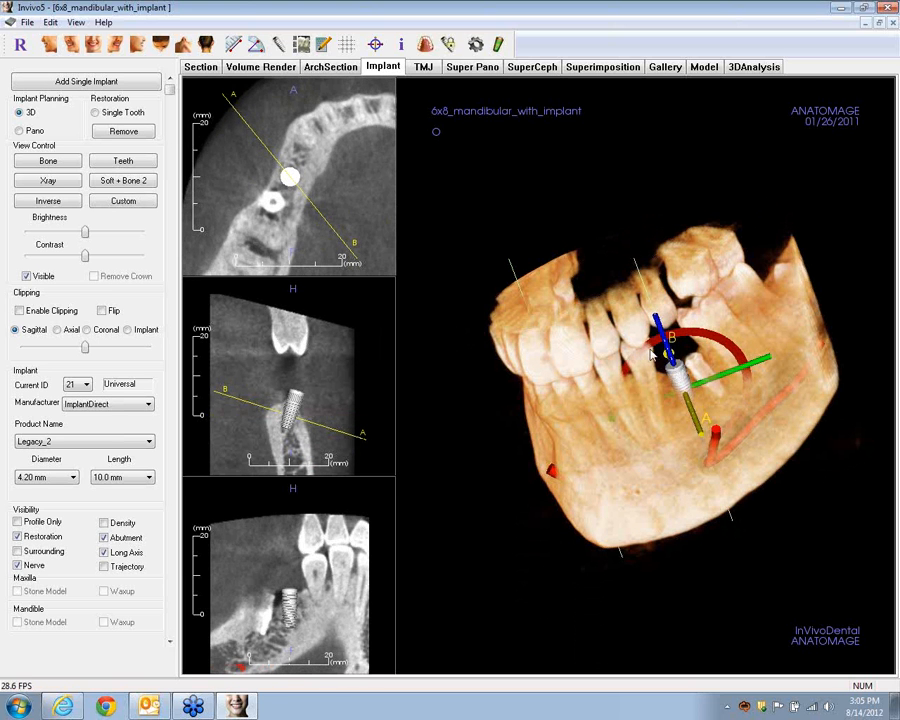
drag(295, 408, 332, 389)
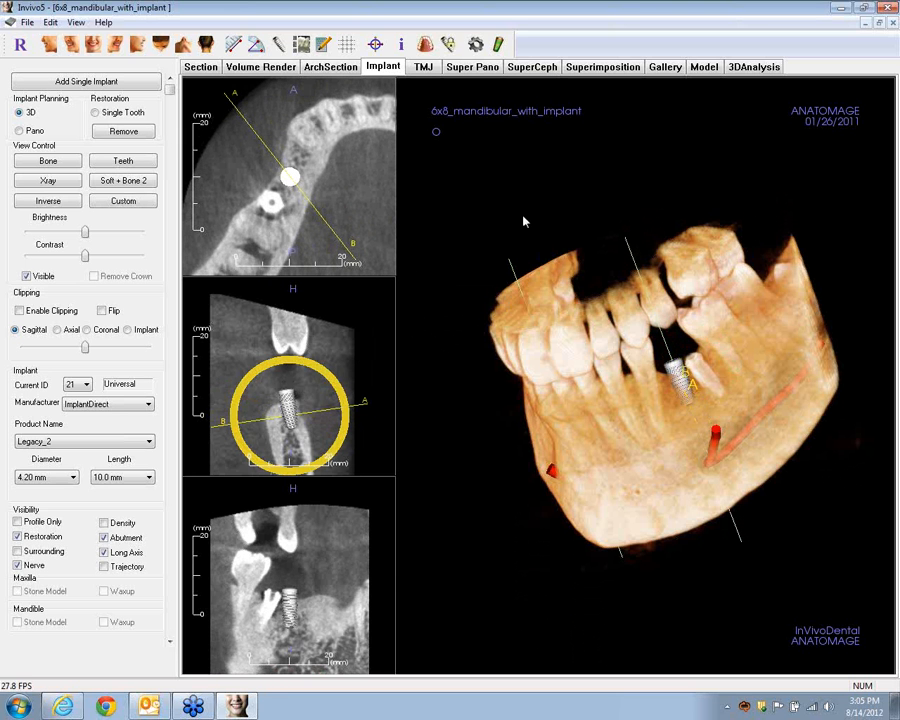
Review the available manufacturers and product names for implant 21
click(148, 405)
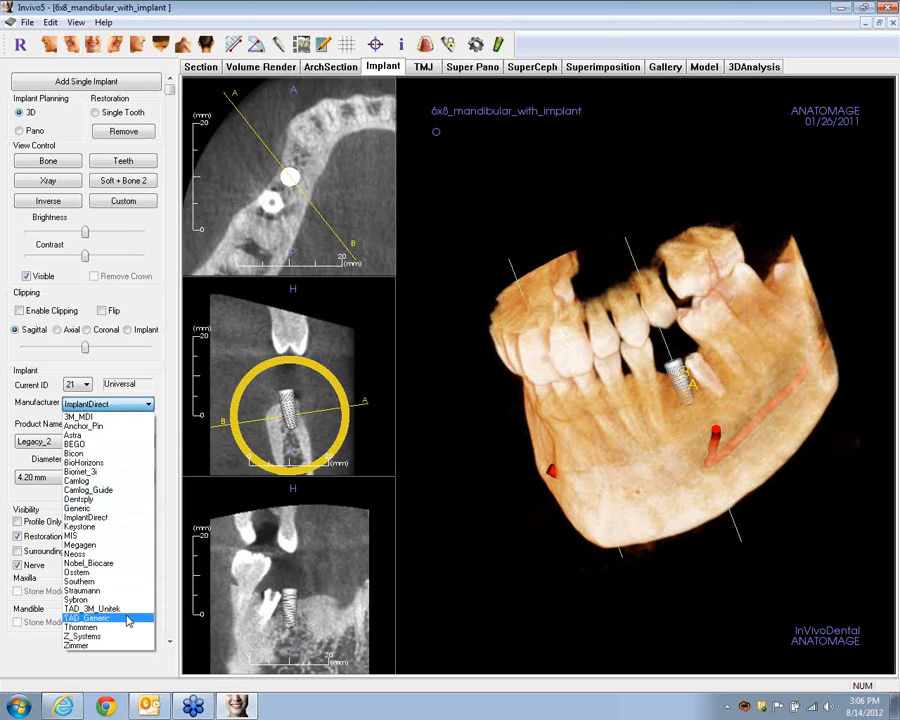
click(118, 407)
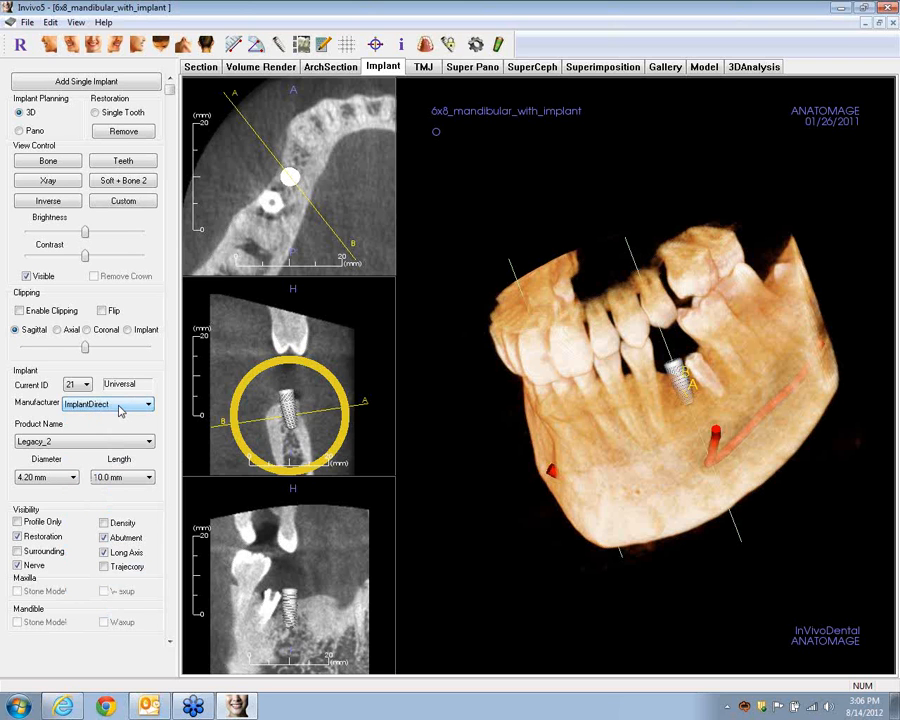
click(116, 440)
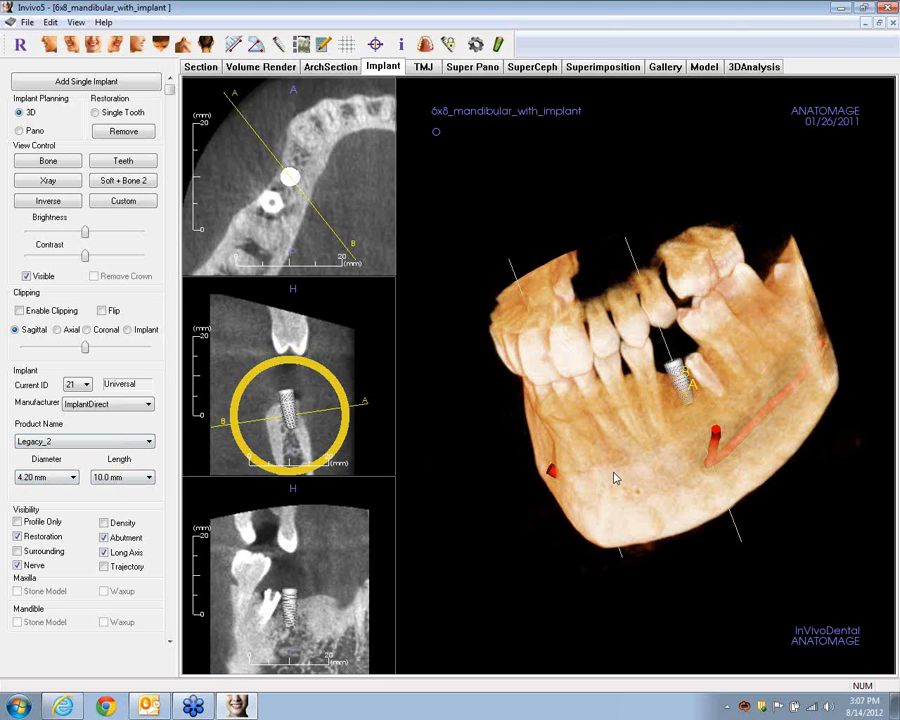
Examine the positions of both implants relative to the neighbouring teeth and the nerve canals from several angles in the 3D volume
drag(614, 473, 754, 467)
mouse_move(669, 490)
mouse_down()
mouse_move(747, 458)
mouse_move(713, 450)
mouse_move(677, 472)
mouse_move(673, 454)
mouse_move(701, 466)
mouse_move(657, 464)
mouse_move(703, 463)
mouse_up()
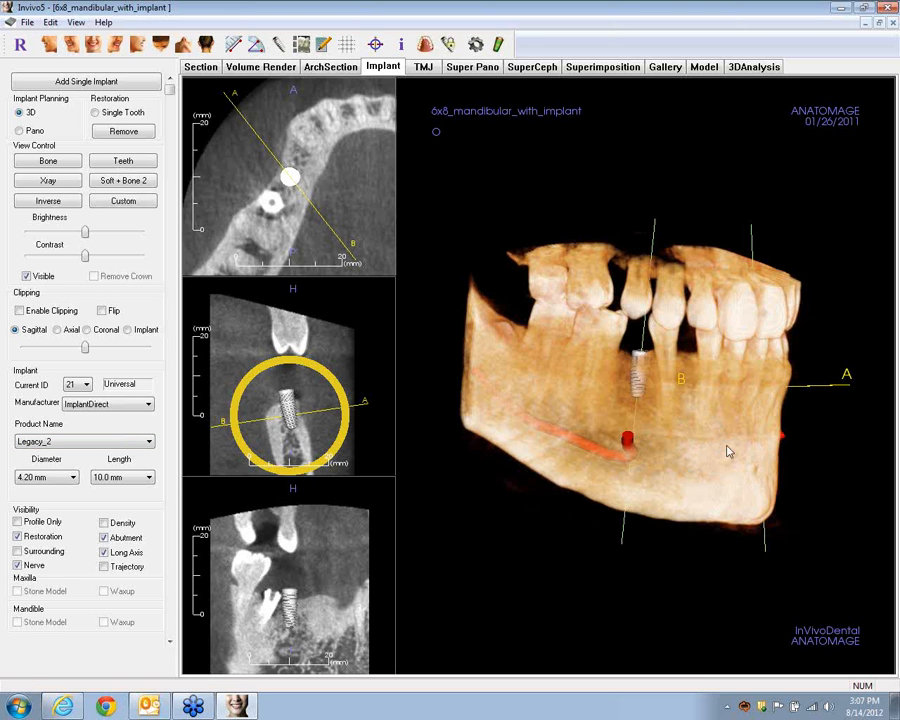
drag(725, 482, 645, 472)
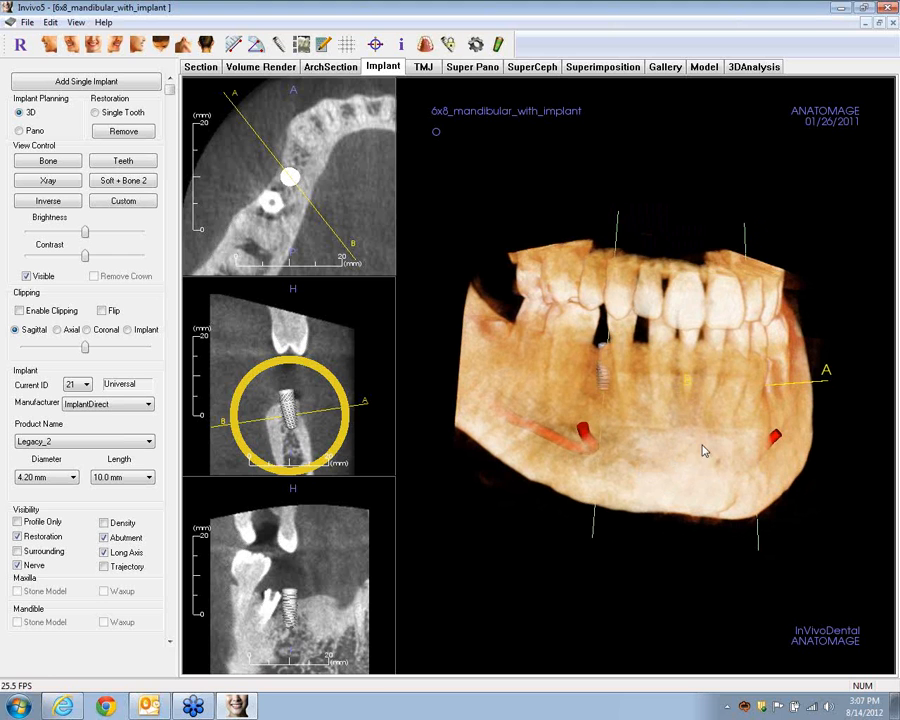
drag(735, 452, 658, 455)
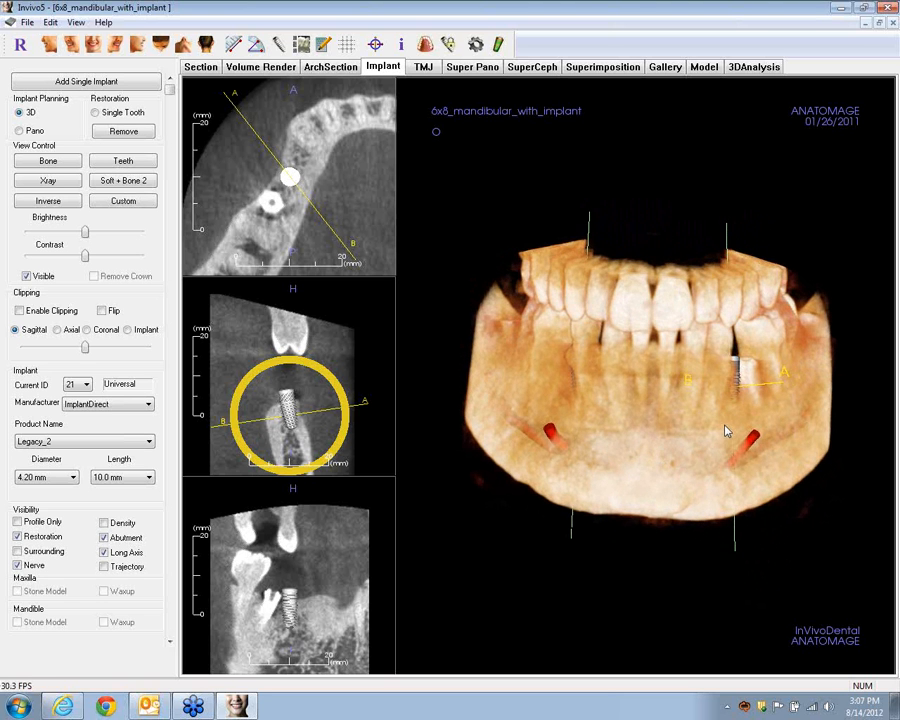
drag(727, 422, 614, 426)
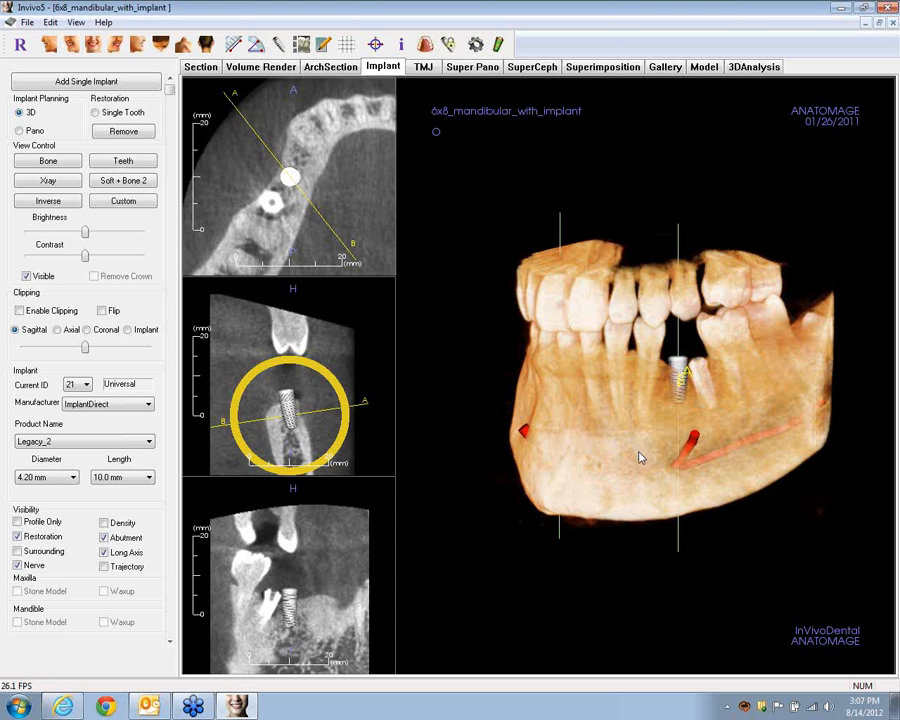
drag(640, 445, 698, 427)
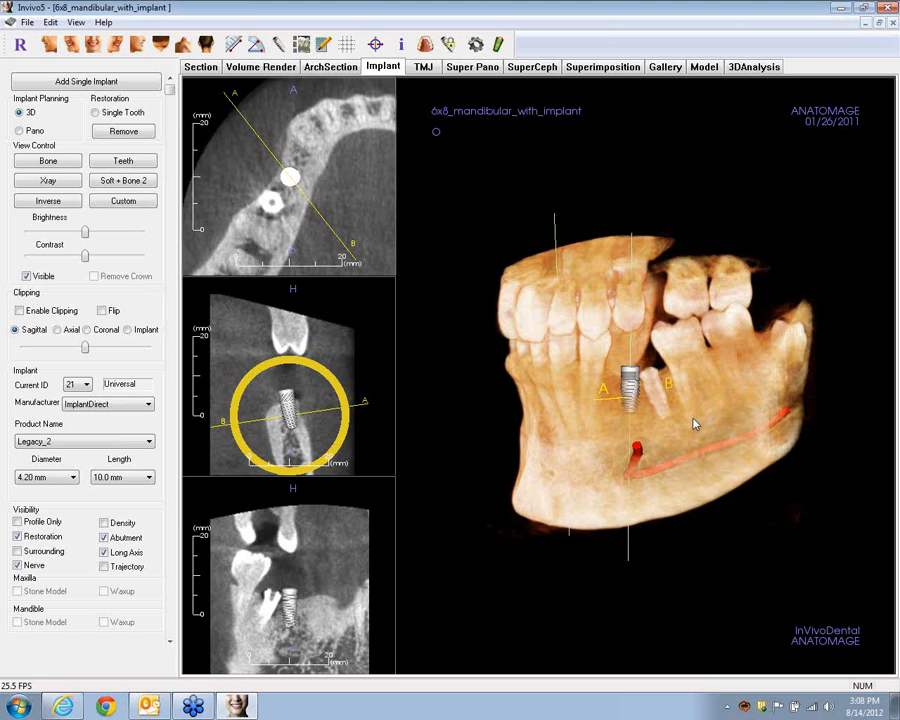
drag(690, 428, 780, 418)
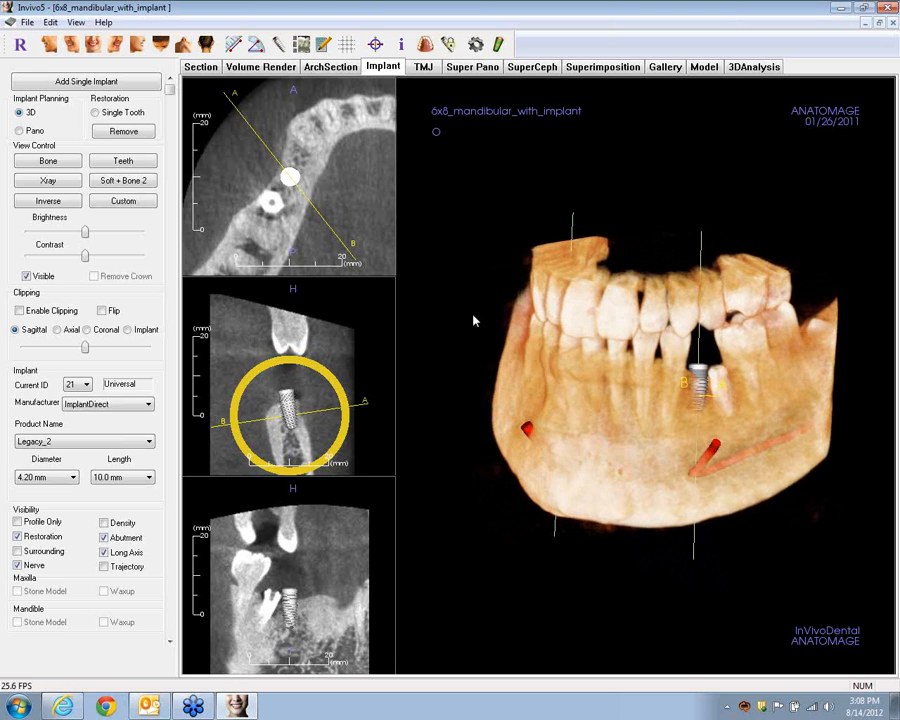
Review the implant view preferences, including tooth ID system, default visibility, clipping and collision warning
click(476, 46)
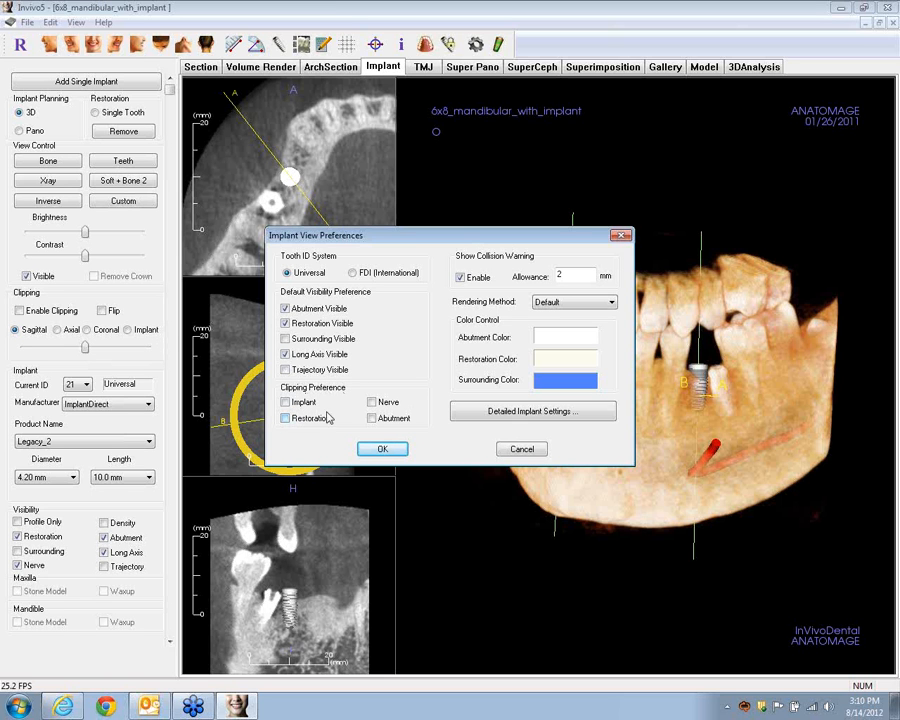
click(382, 448)
Select implant 28 and enable single-tooth restoration mode, putting restorations on the implants
drag(496, 441, 640, 378)
click(645, 380)
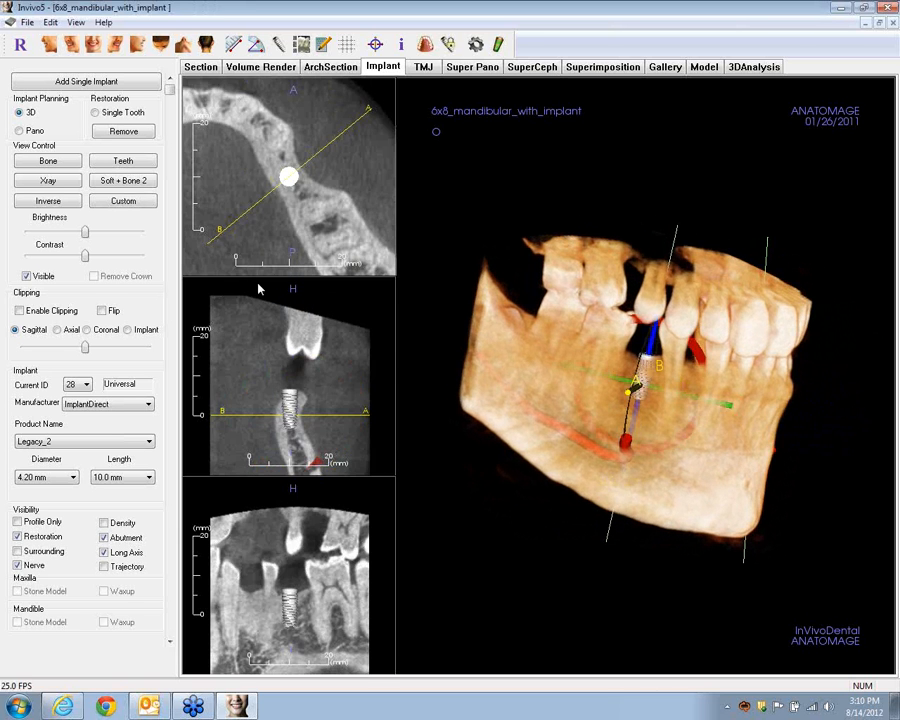
click(104, 115)
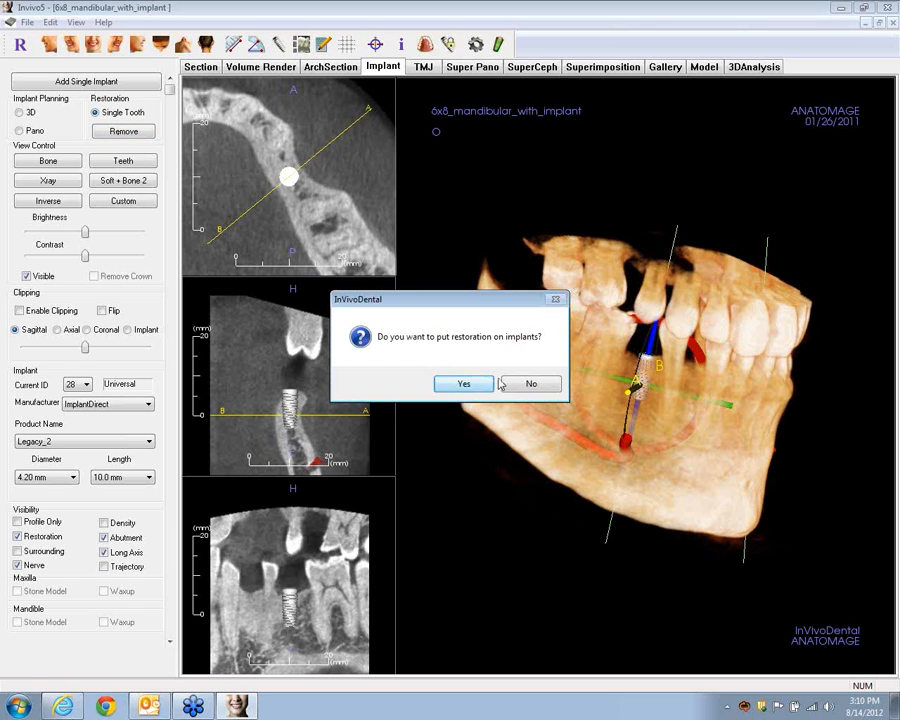
click(463, 383)
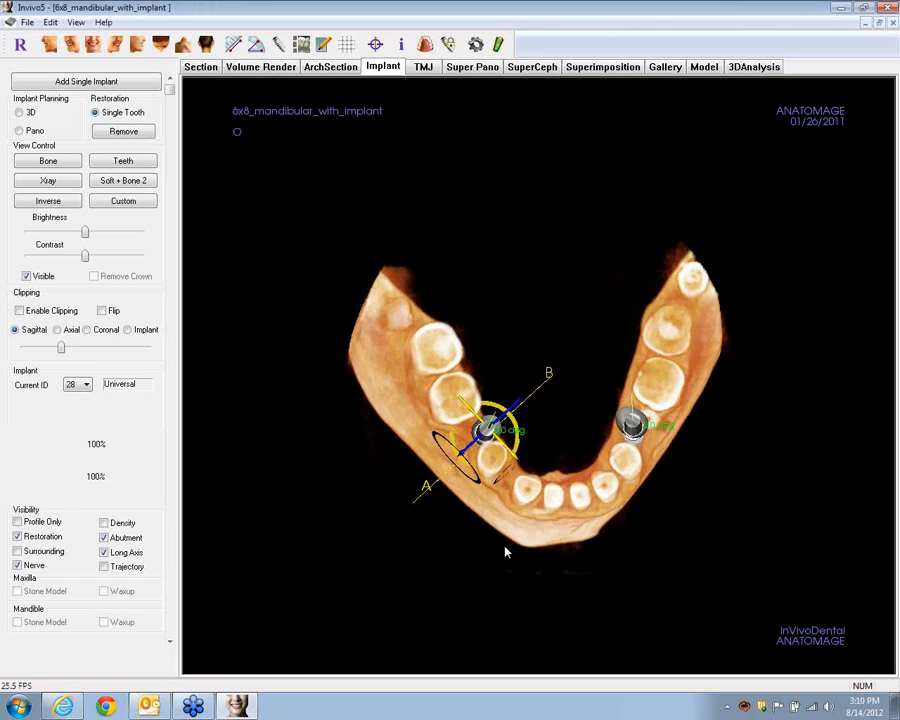
Inspect the restored implants from several angles and switch the volume clipping to the implant plane of implant 28
drag(586, 493, 660, 490)
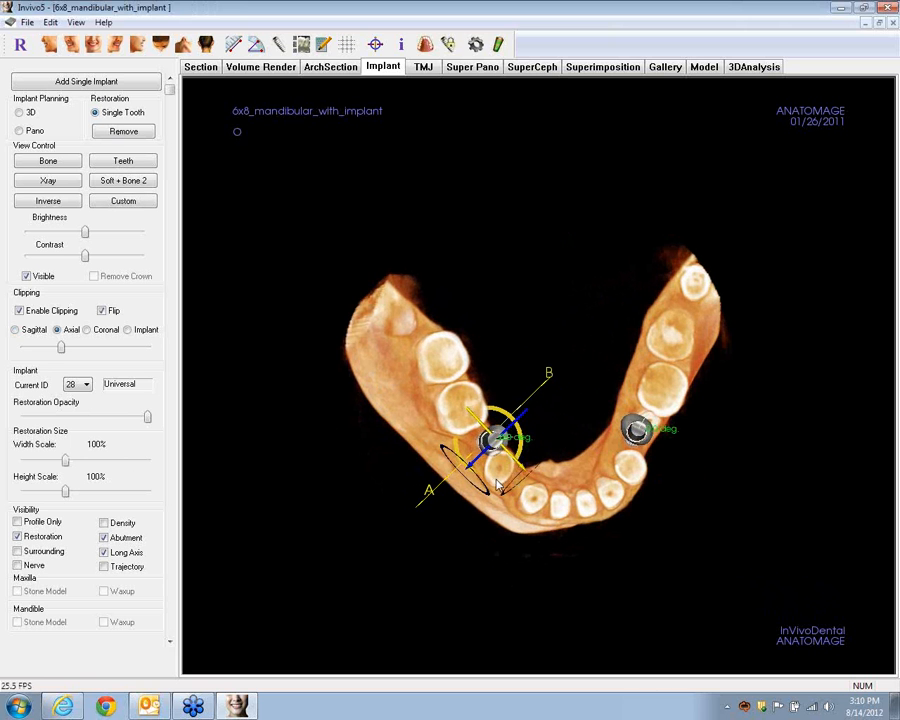
mouse_move(484, 472)
mouse_down()
mouse_move(502, 476)
mouse_move(491, 476)
mouse_up()
drag(528, 514, 621, 375)
mouse_move(563, 487)
mouse_down()
mouse_move(617, 460)
mouse_move(526, 470)
mouse_move(555, 471)
mouse_up()
drag(464, 430, 613, 526)
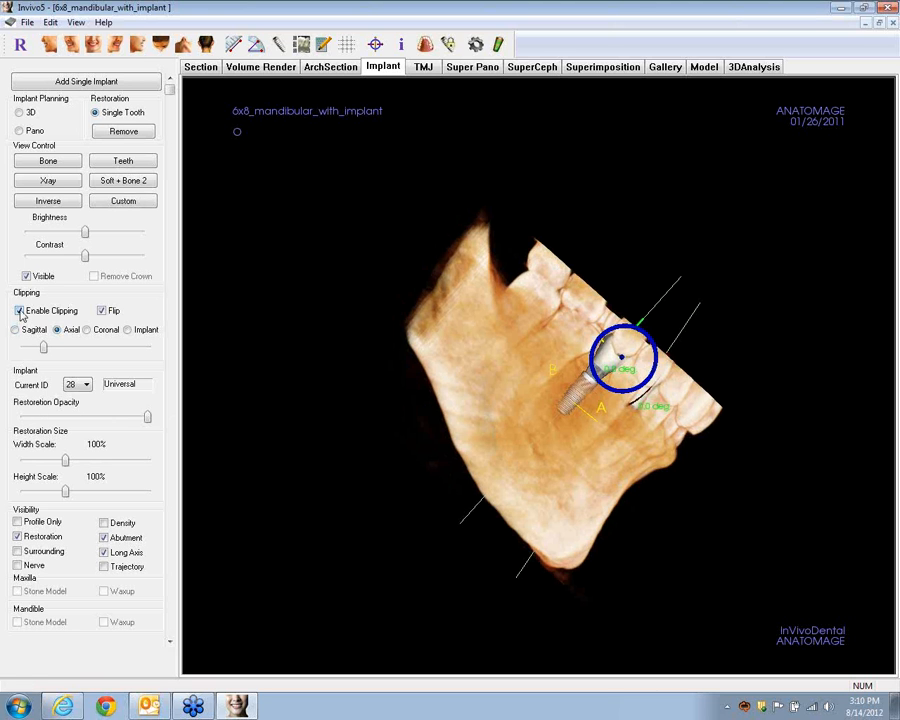
click(127, 330)
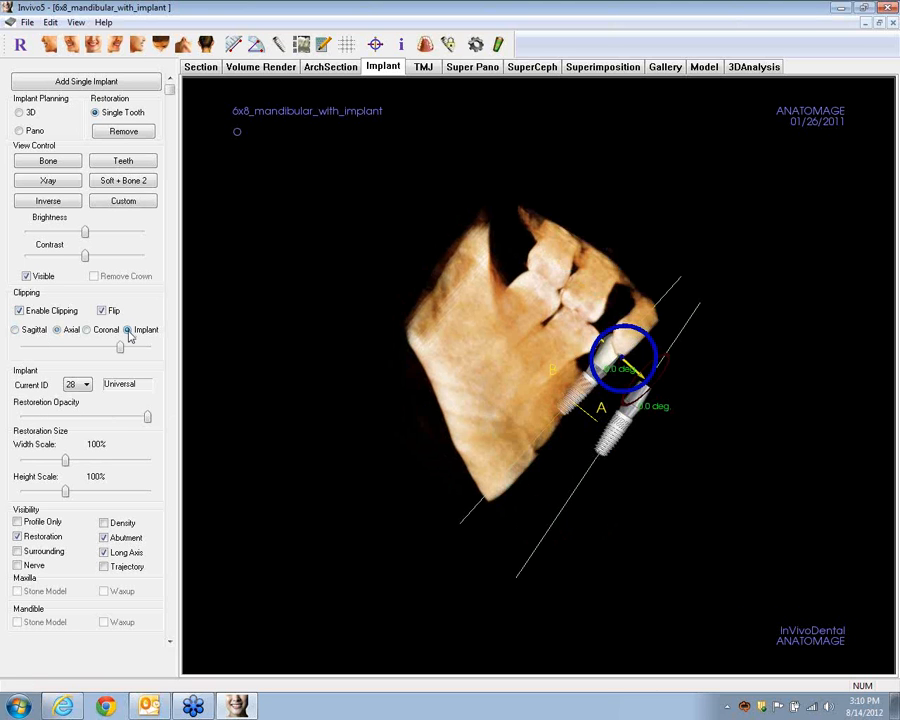
drag(495, 416, 420, 368)
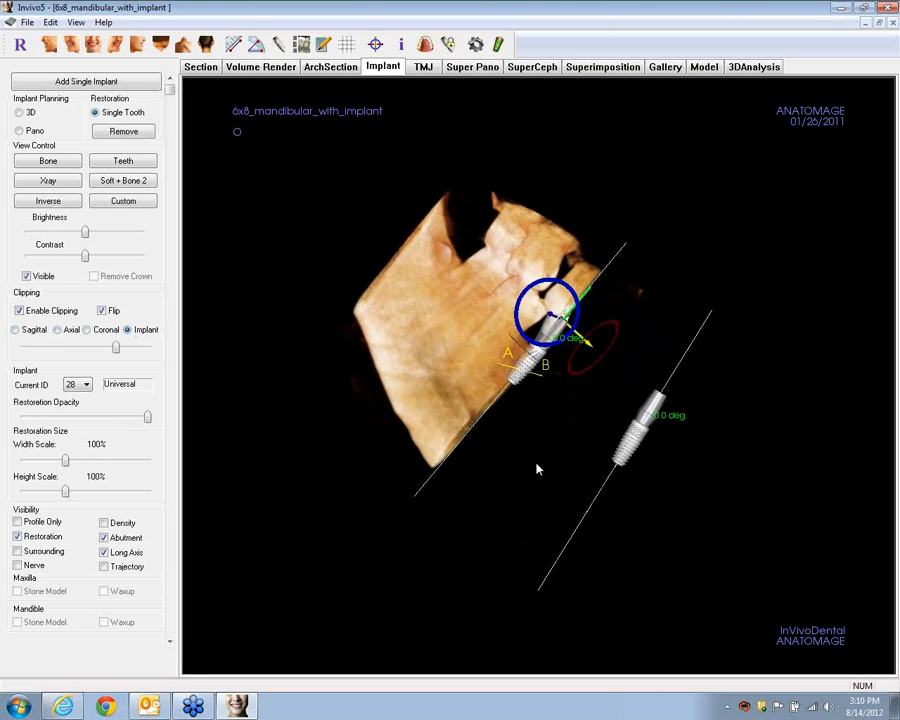
Examine the bone around implant 28 by sweeping the implant-plane clipping through the volume from several viewing angles
scroll(537, 469, down, 12)
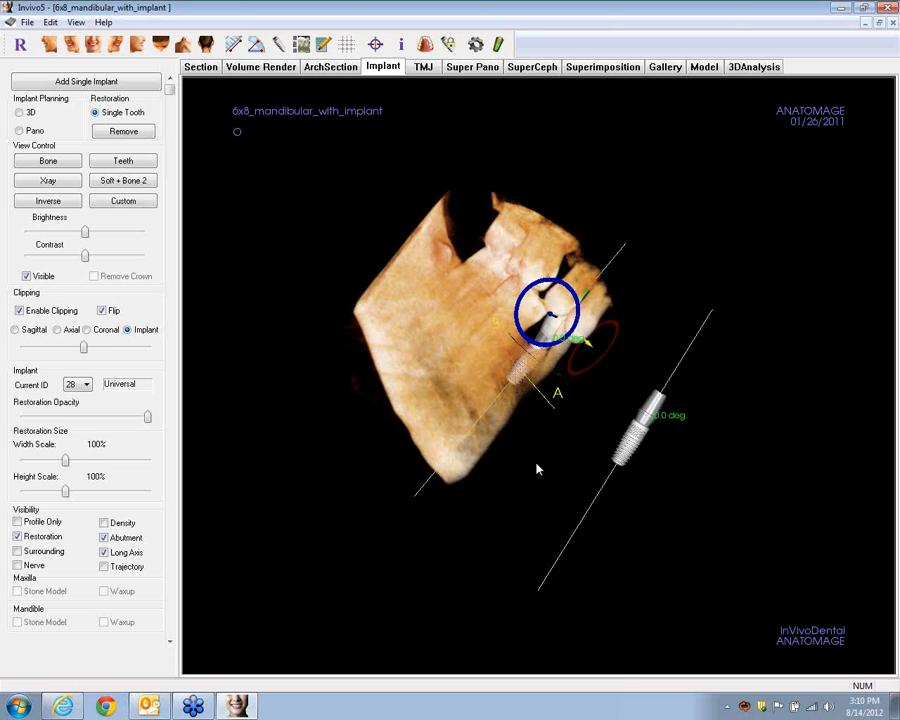
drag(647, 609, 284, 532)
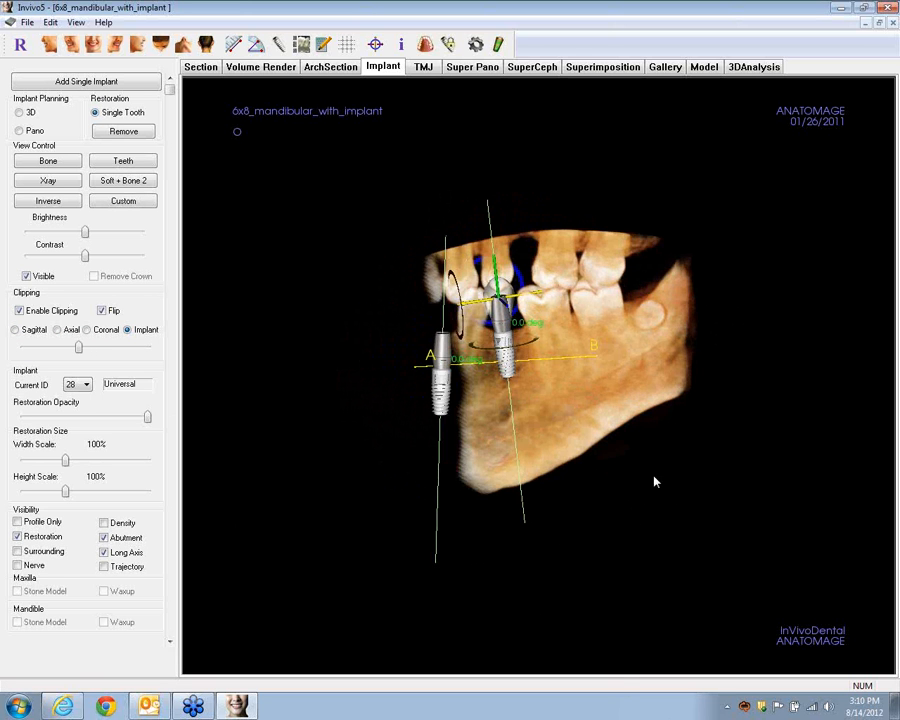
drag(655, 481, 689, 469)
scroll(689, 469, down, 2)
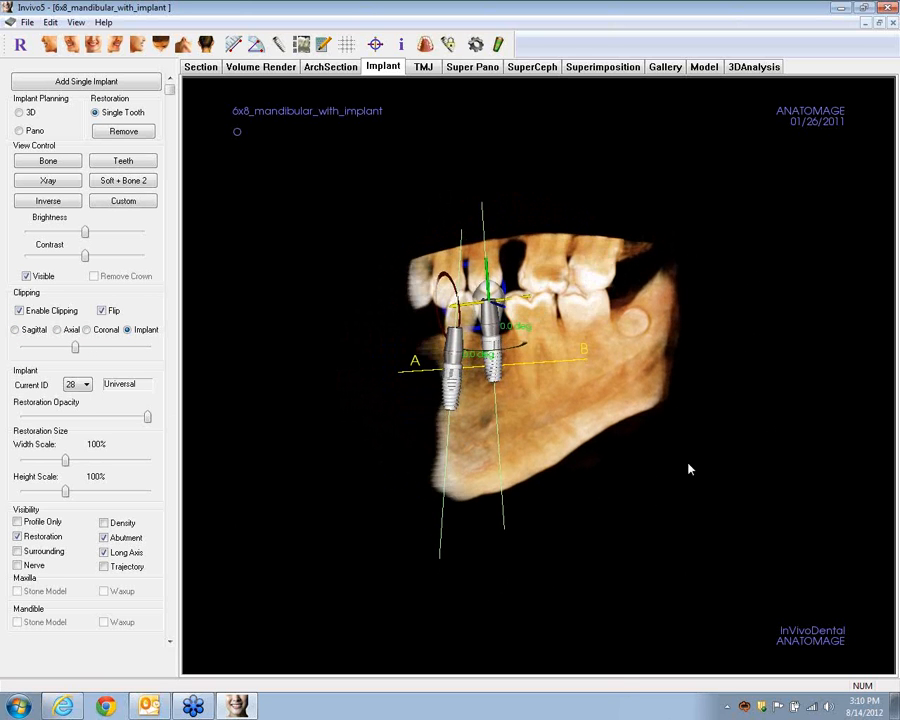
scroll(689, 469, down, 5)
scroll(689, 469, up, 6)
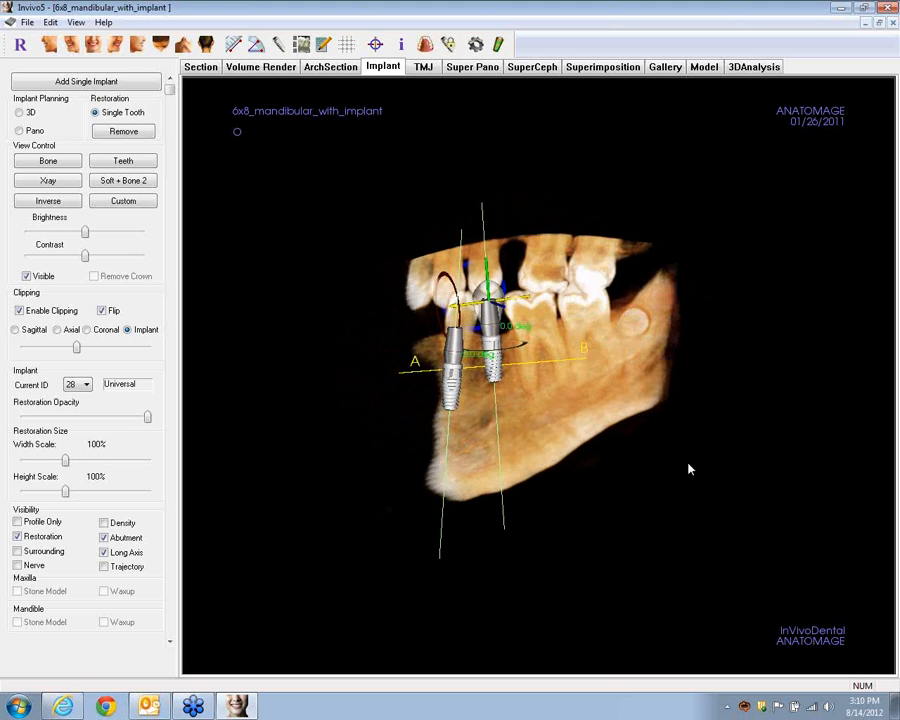
scroll(689, 469, up, 5)
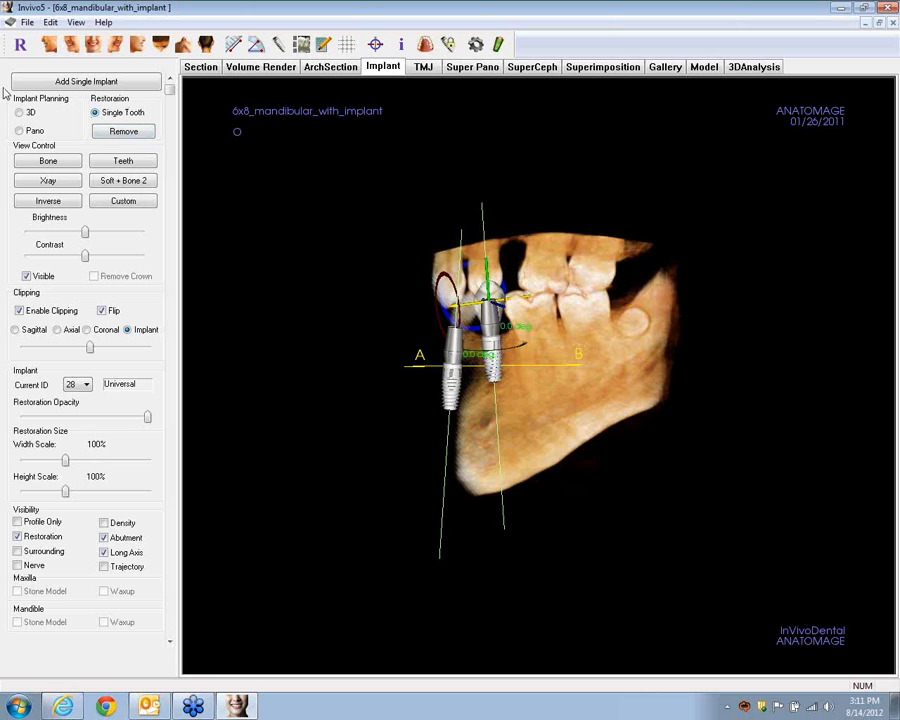
Return to 3D implant planning and make implant 21 the current implant
click(20, 113)
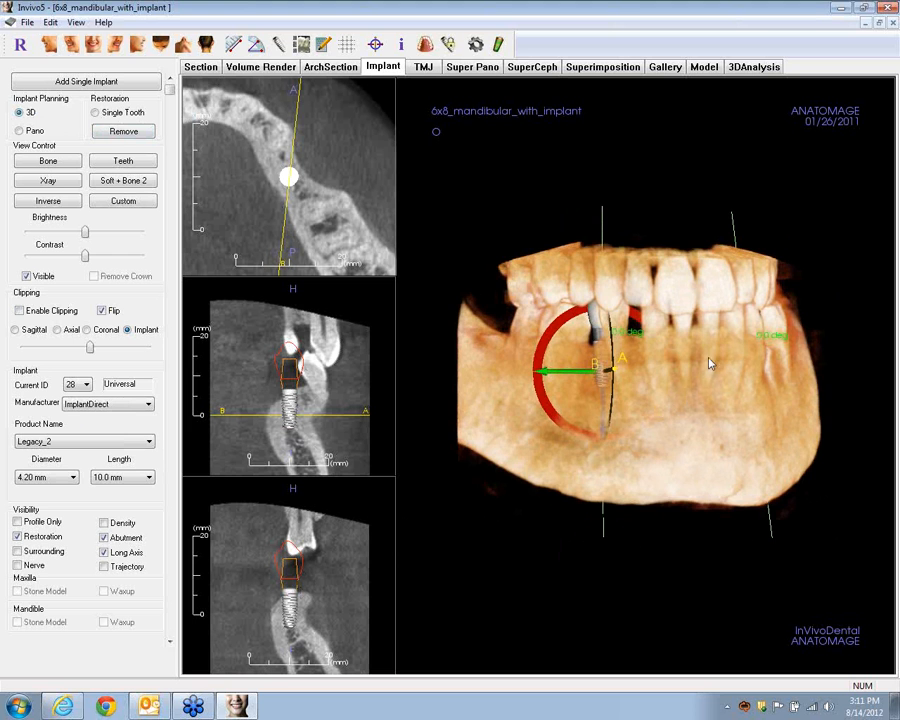
drag(781, 403, 612, 392)
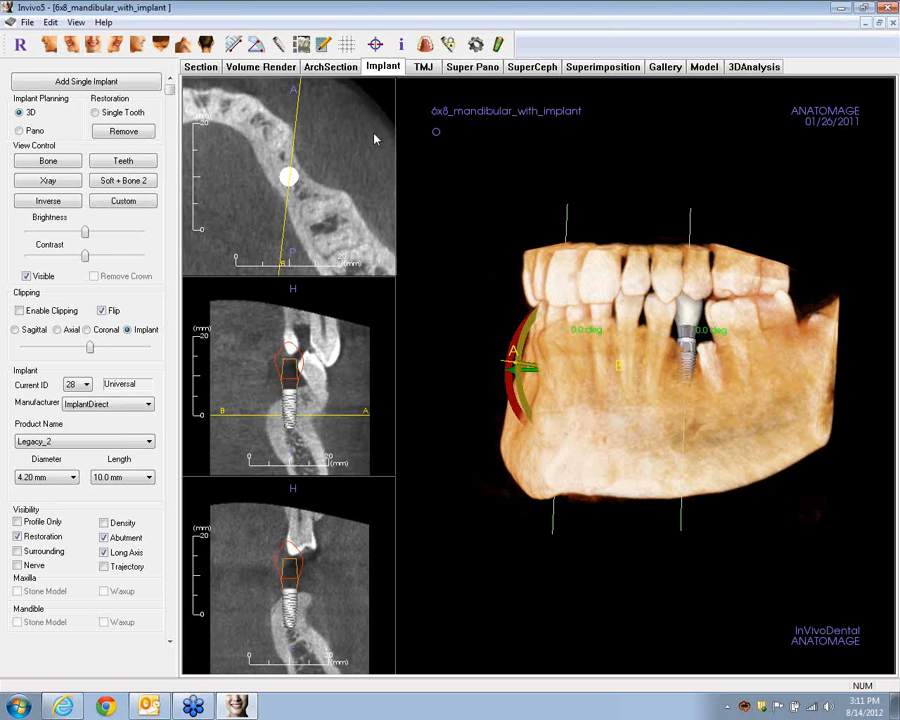
click(690, 322)
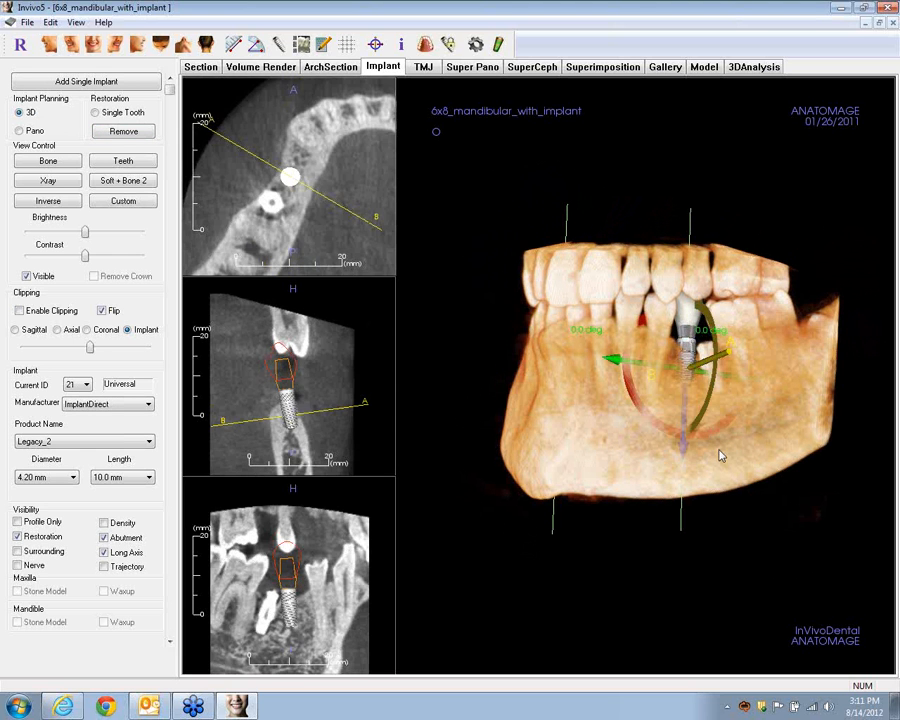
drag(544, 384, 690, 382)
Turn off restoration clipping in the implant view preferences and open the detailed implant settings
click(475, 45)
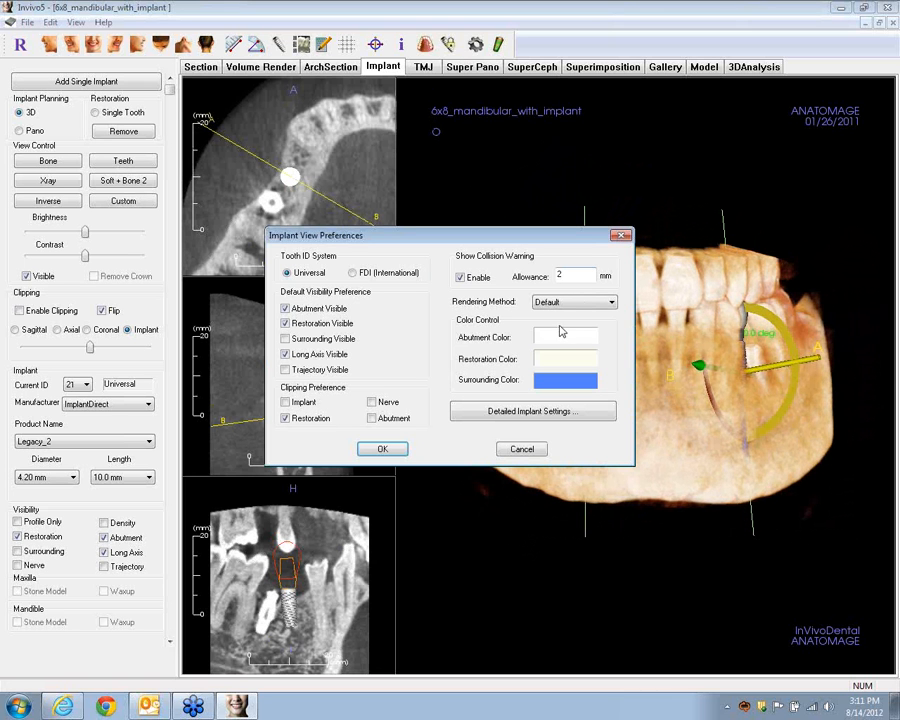
click(285, 418)
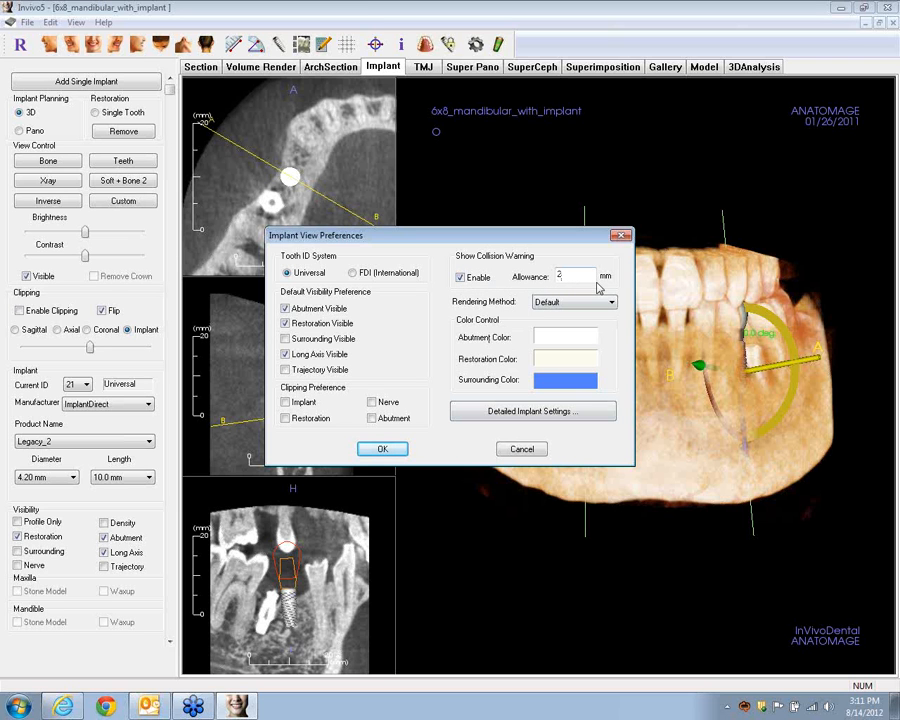
click(506, 414)
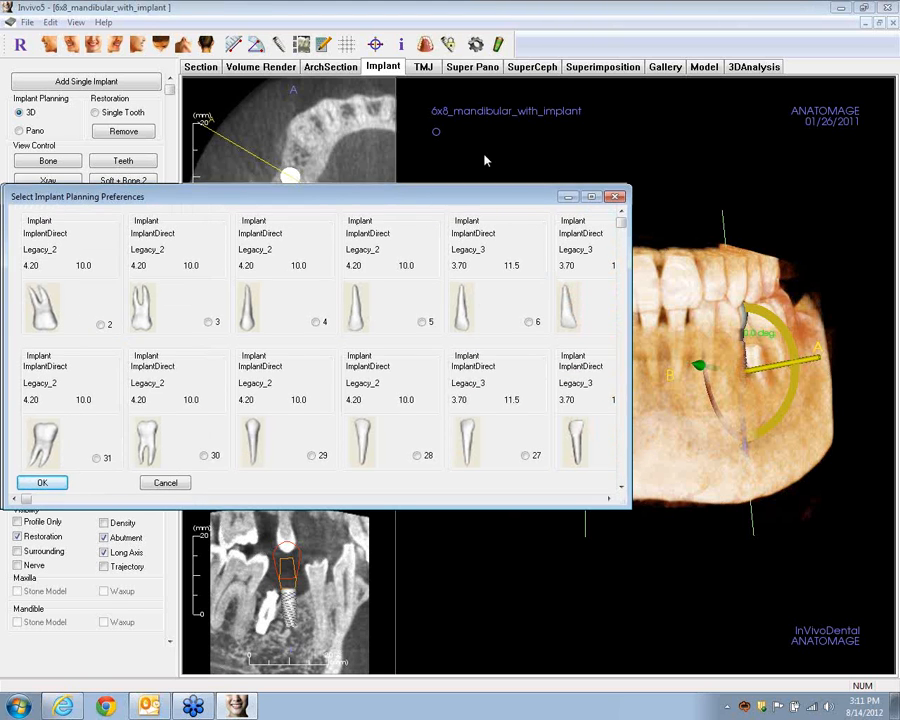
drag(430, 198, 508, 140)
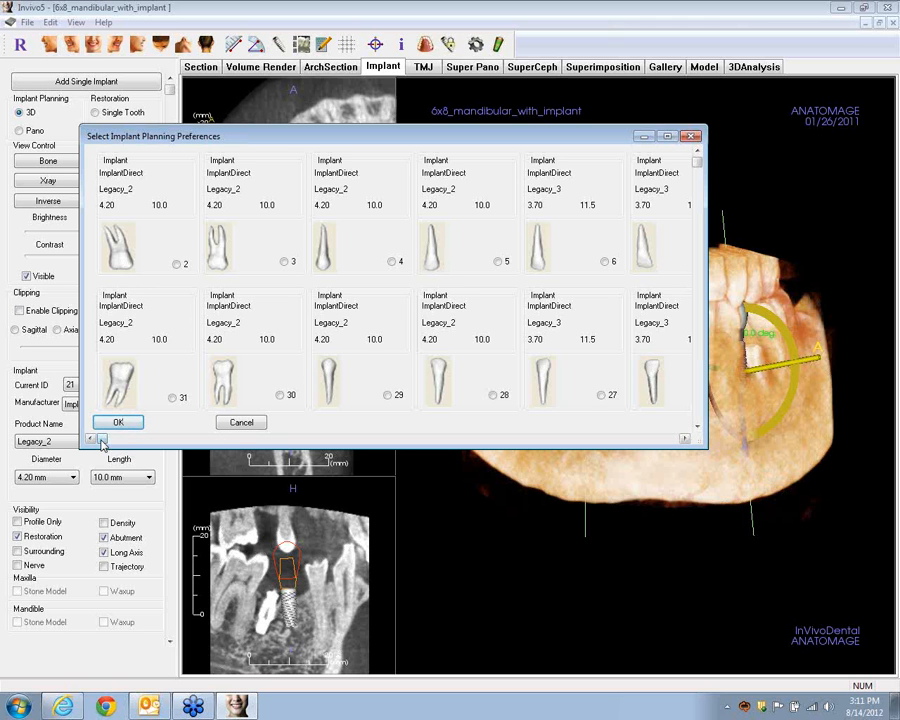
drag(101, 444, 78, 440)
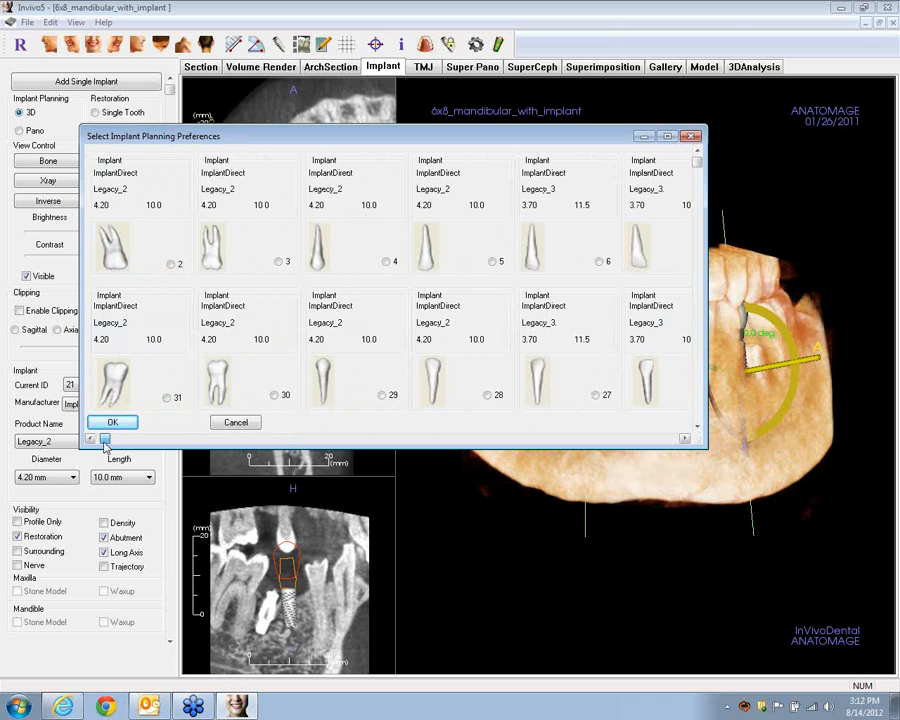
Review the manufacturer, product, diameter and length options for the default implant of tooth 31
click(133, 352)
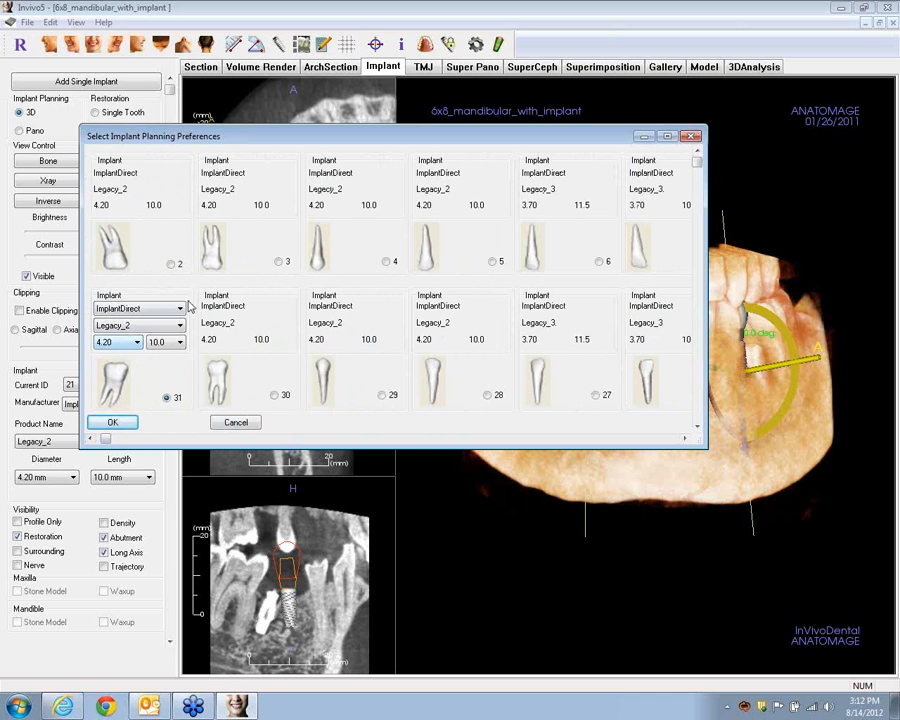
click(180, 310)
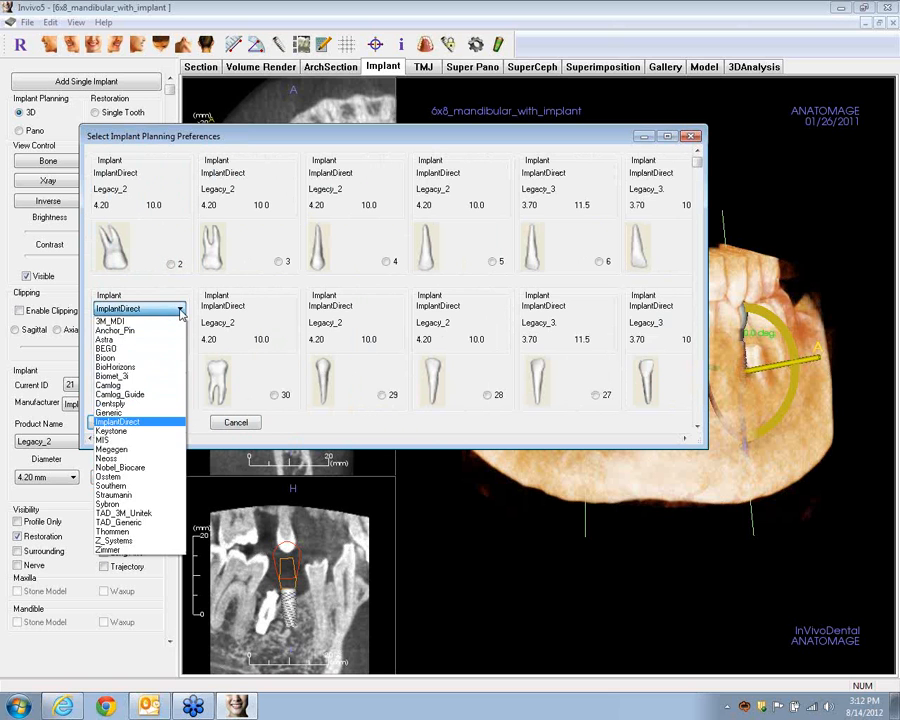
click(180, 310)
click(180, 326)
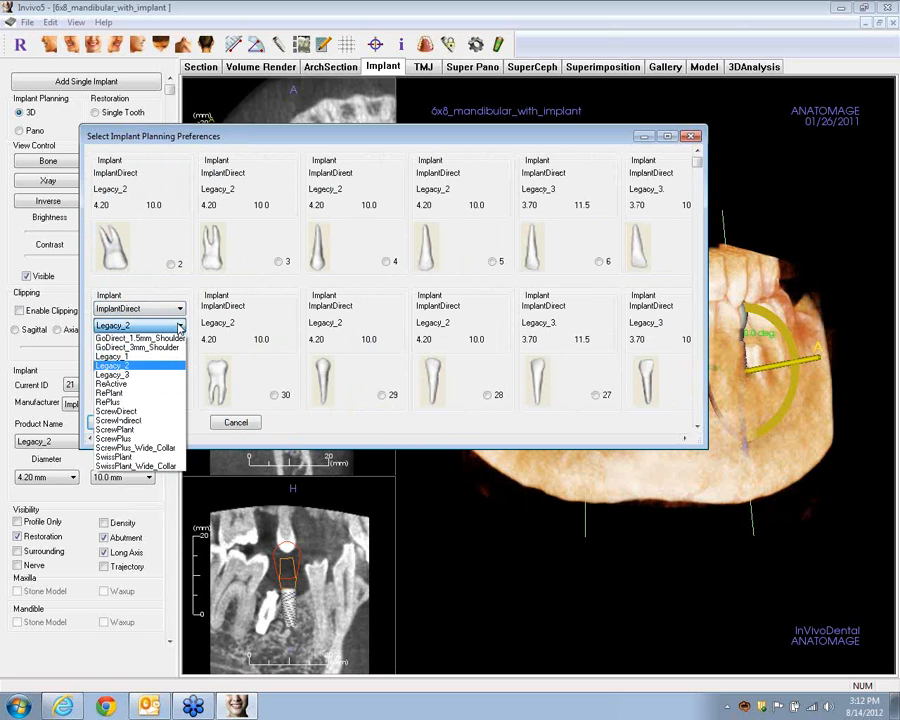
click(180, 326)
click(136, 342)
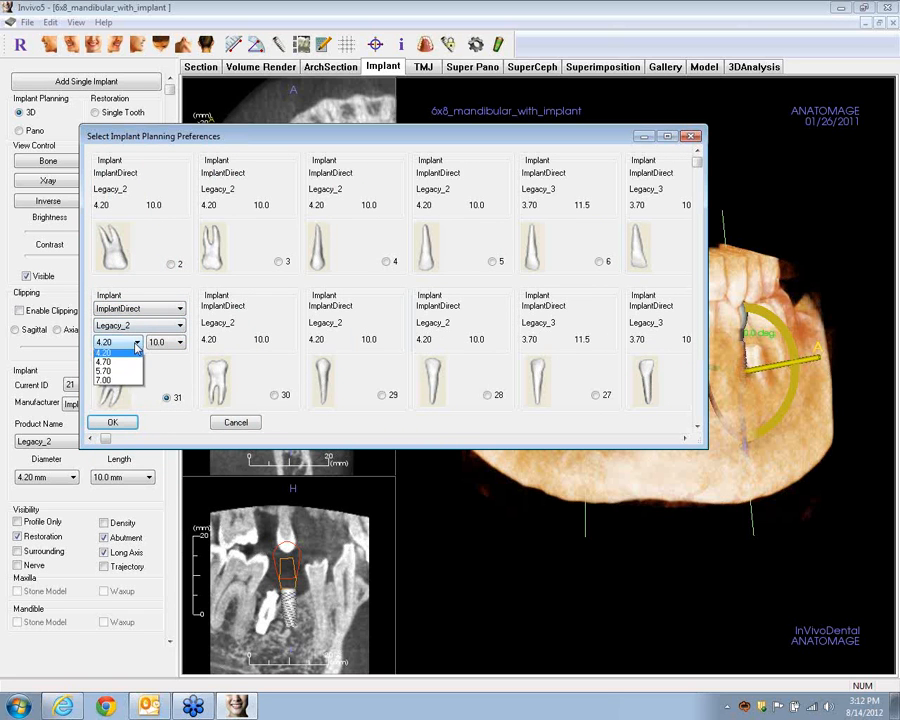
click(136, 342)
click(177, 343)
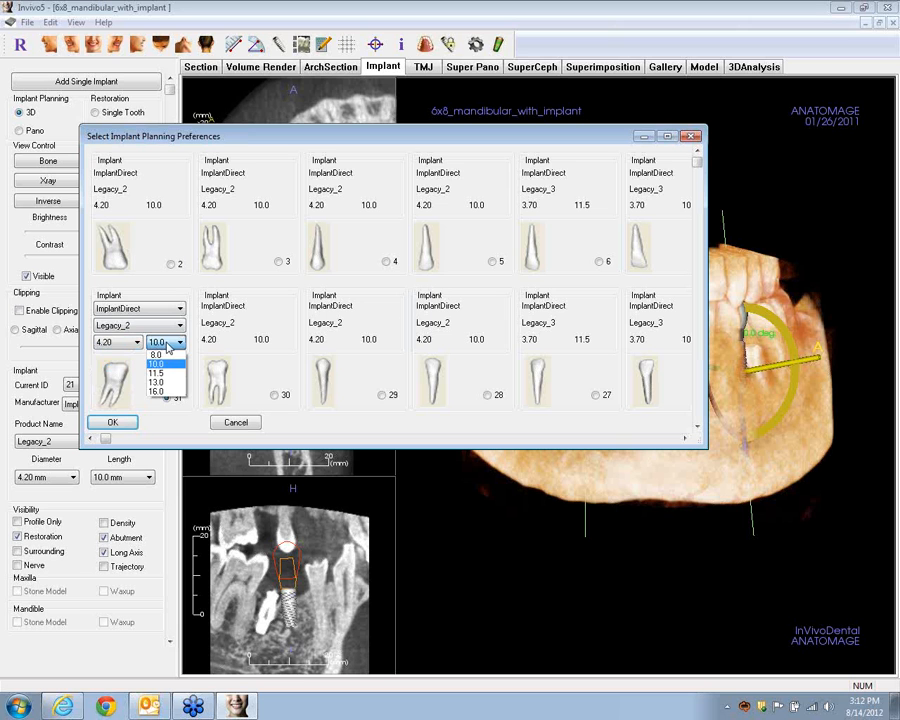
click(172, 344)
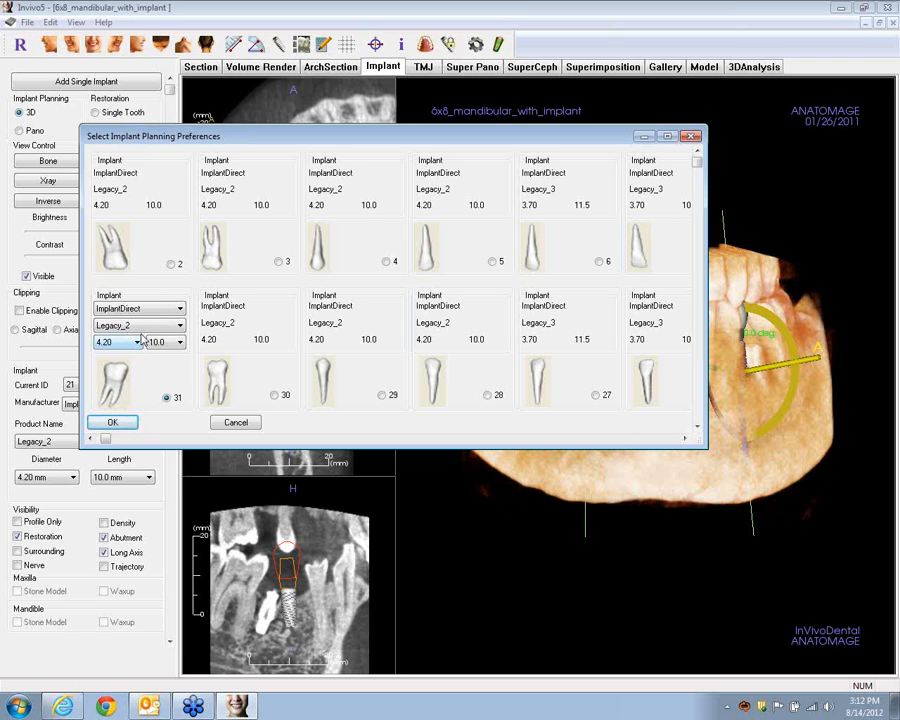
Set the default implant of tooth 31 to ImplantDirect ScrewPlus_Wide_Collar, diameter 3.70, length 13.0, and apply the preferences
click(182, 311)
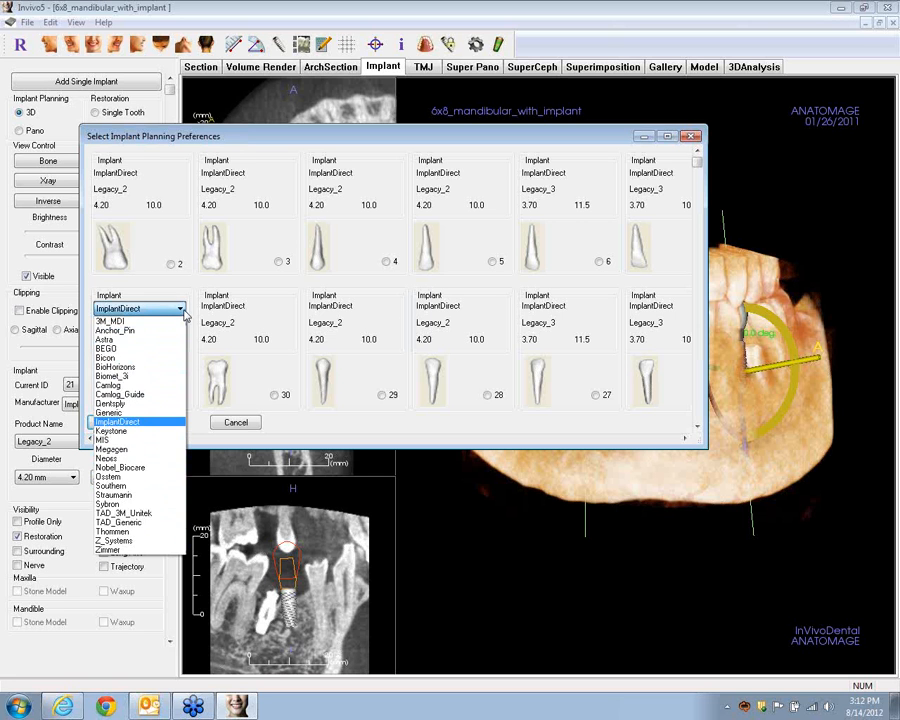
click(183, 312)
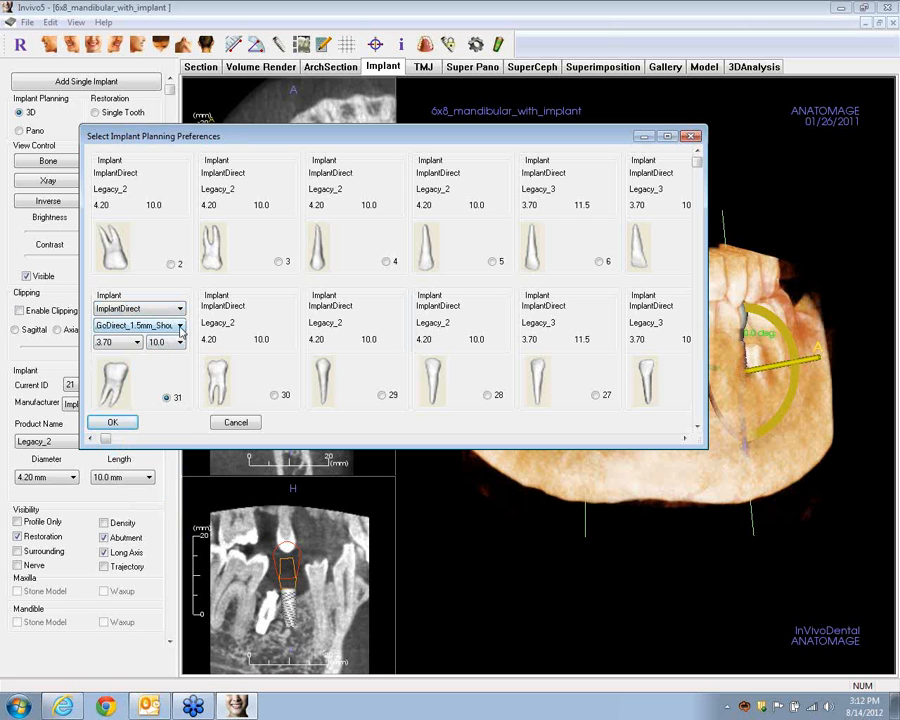
click(181, 328)
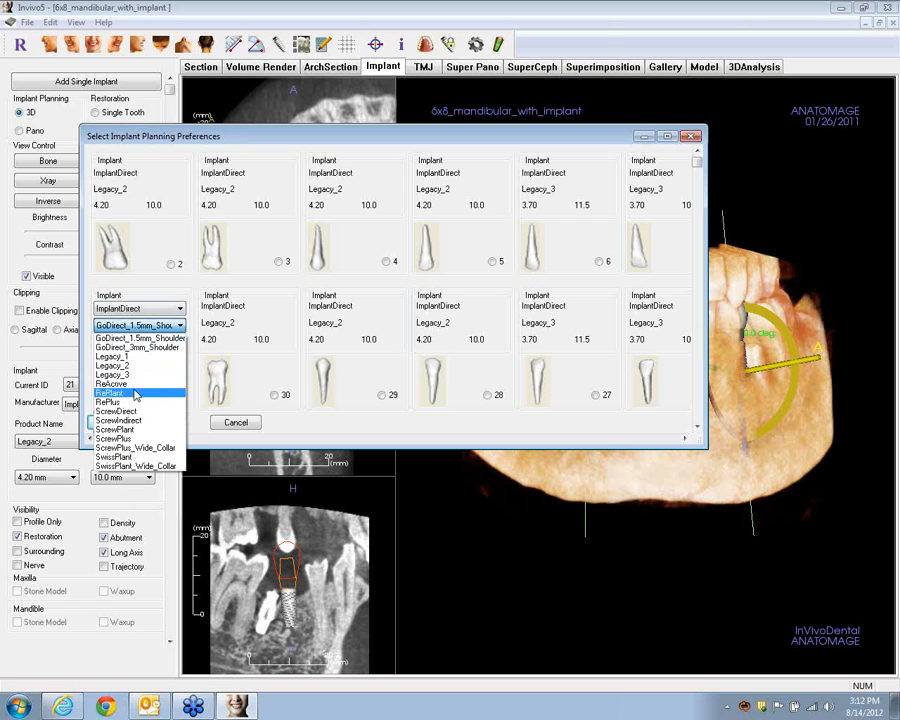
click(133, 447)
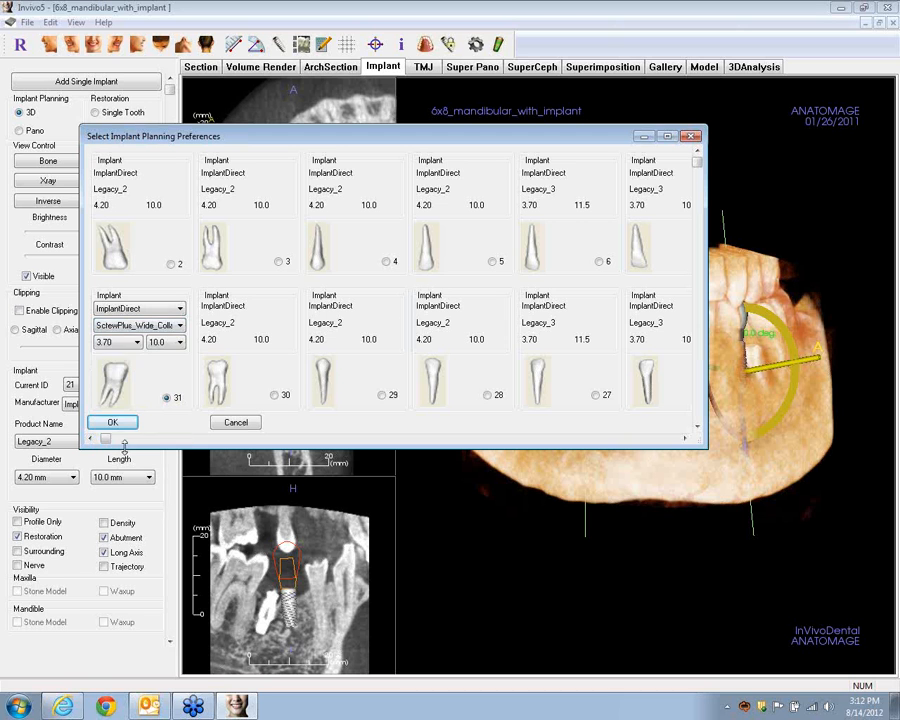
click(137, 342)
click(148, 358)
click(181, 342)
click(160, 382)
click(110, 424)
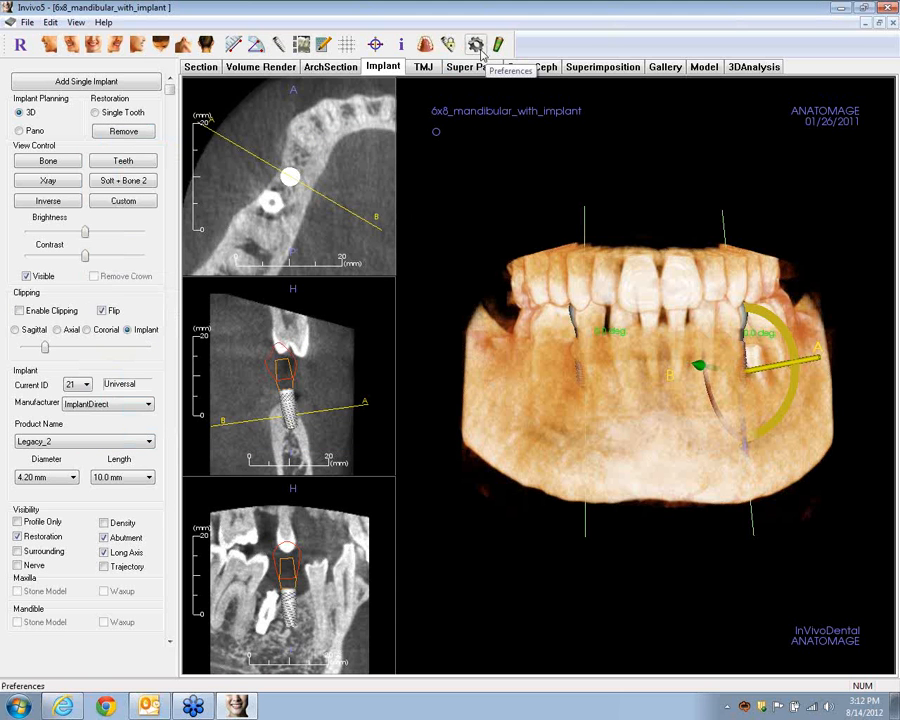
Check the default implant of tooth 31 in panoramic implant planning and return to 3D planning
click(19, 130)
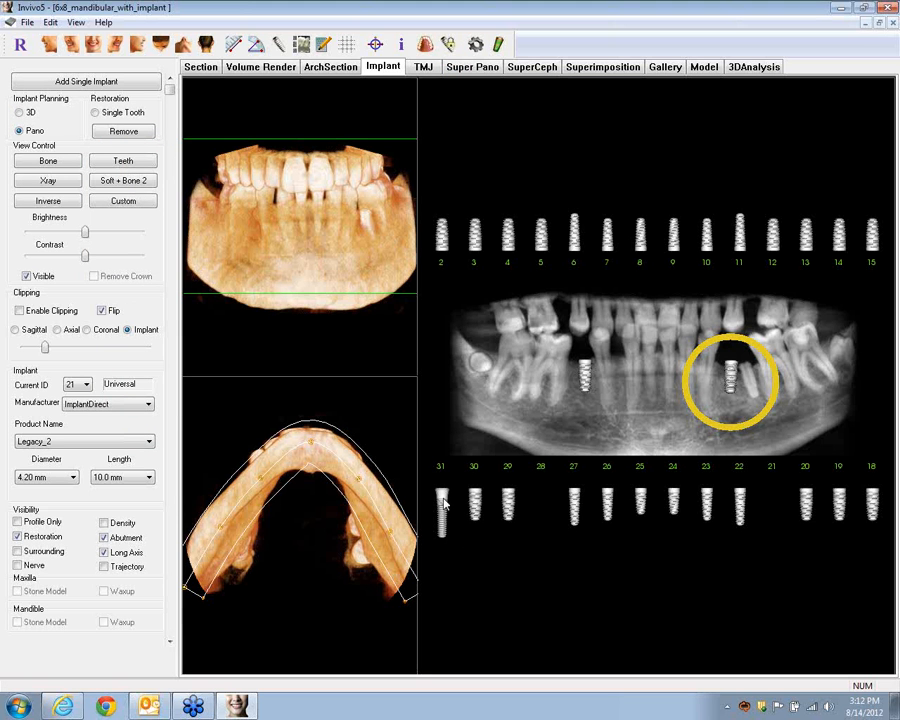
click(19, 113)
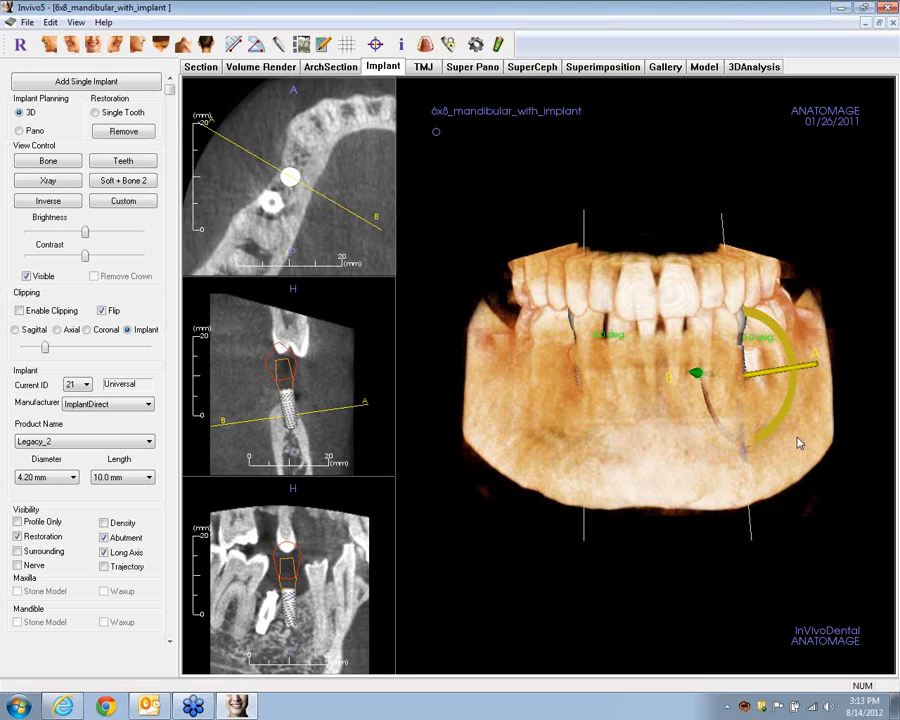
Inspect both implants from several angles in the 3D volume and tilt implant 21 slightly
drag(797, 440, 637, 446)
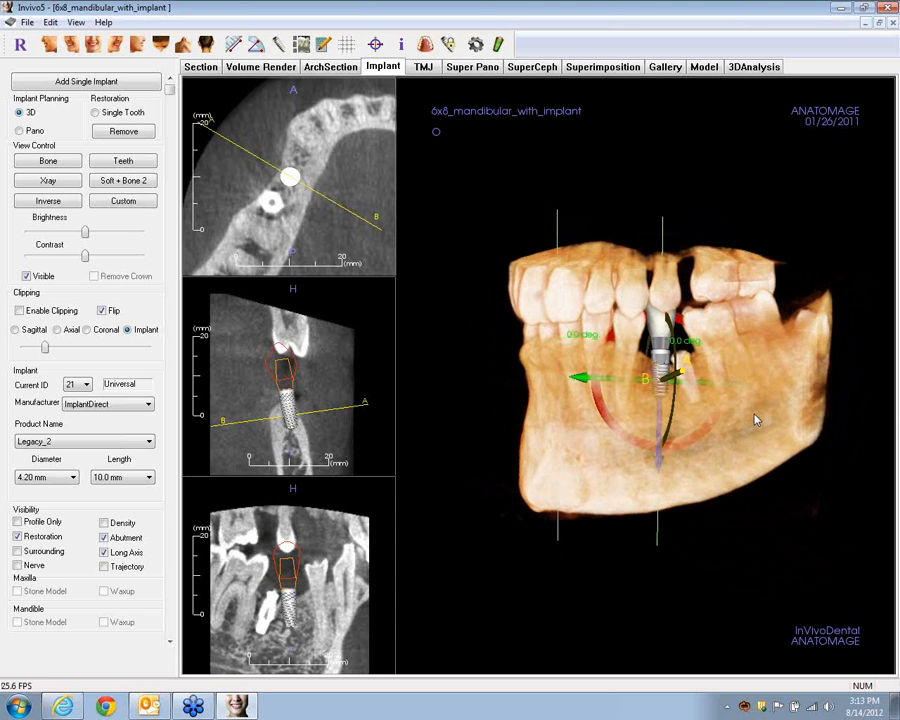
drag(607, 464, 717, 472)
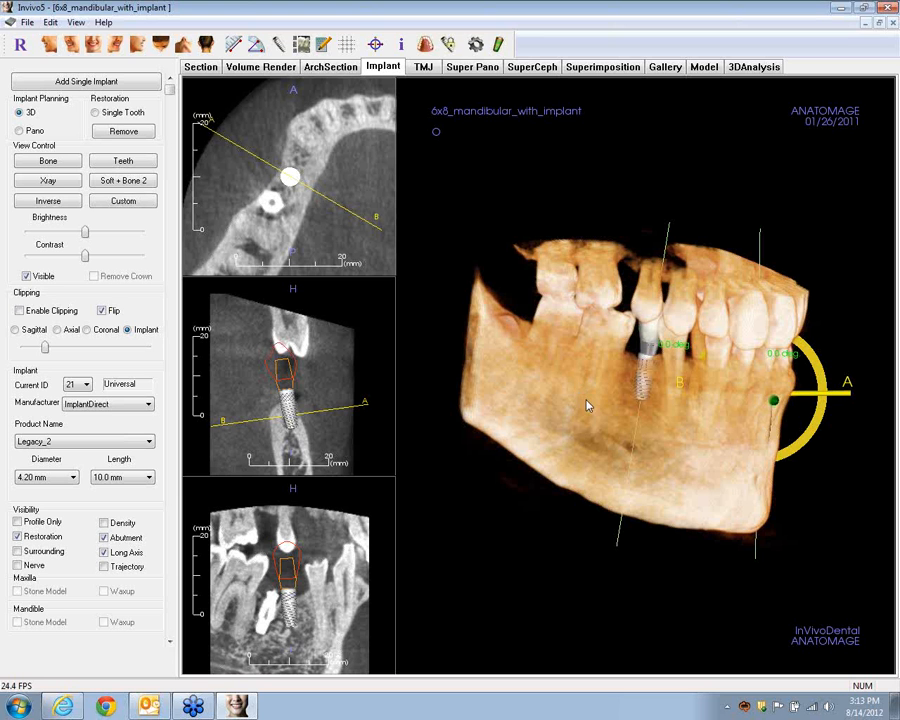
drag(703, 452, 637, 441)
drag(779, 458, 718, 469)
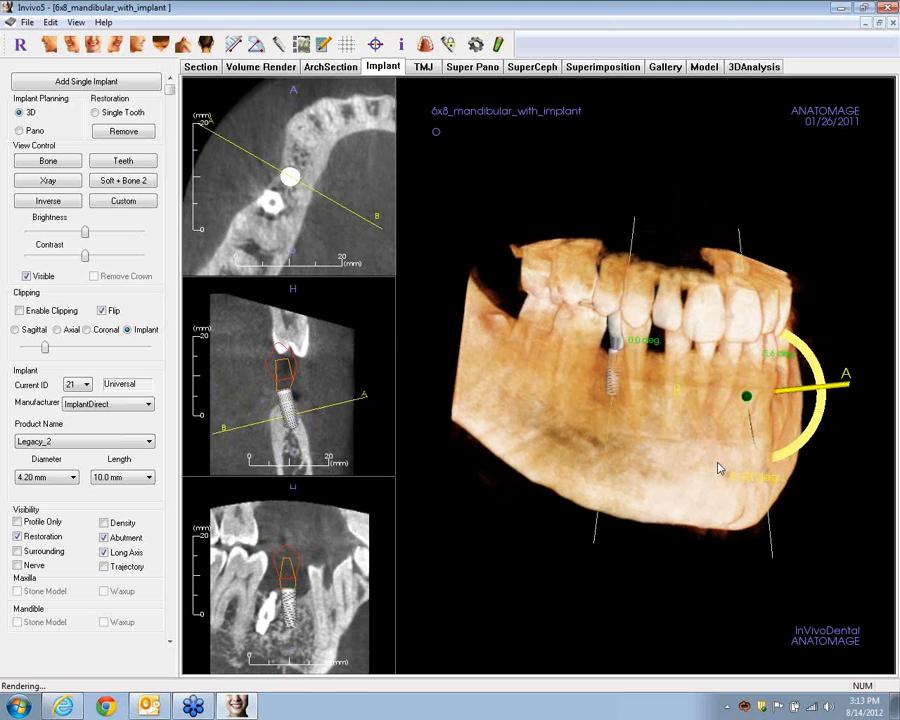
Change the default implant of tooth 31 to the ImplantDirect Legacy_2 with length 10.0 and apply the preferences
click(476, 45)
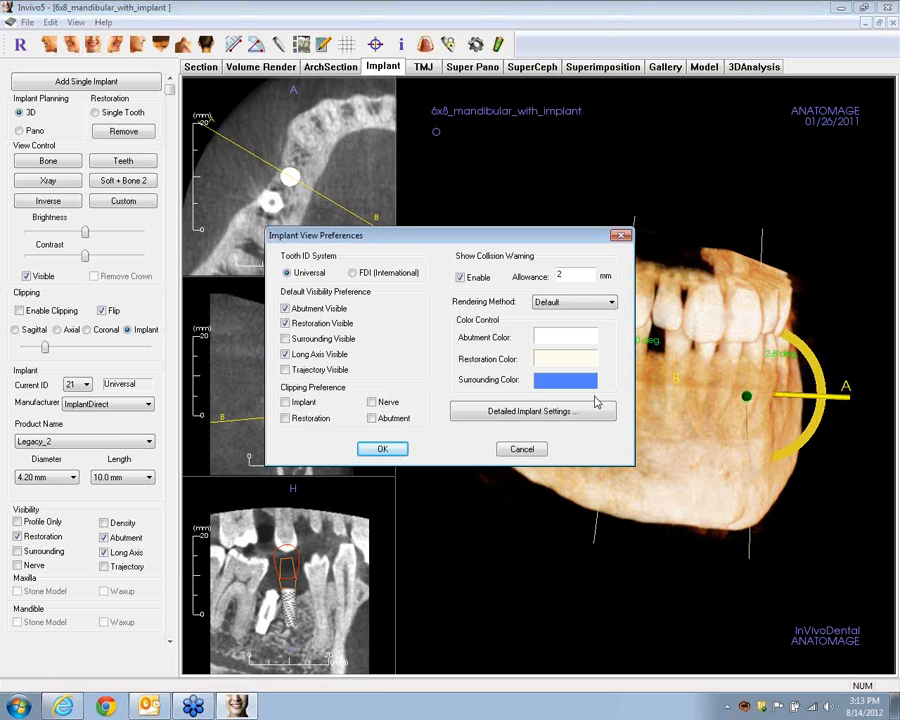
click(493, 412)
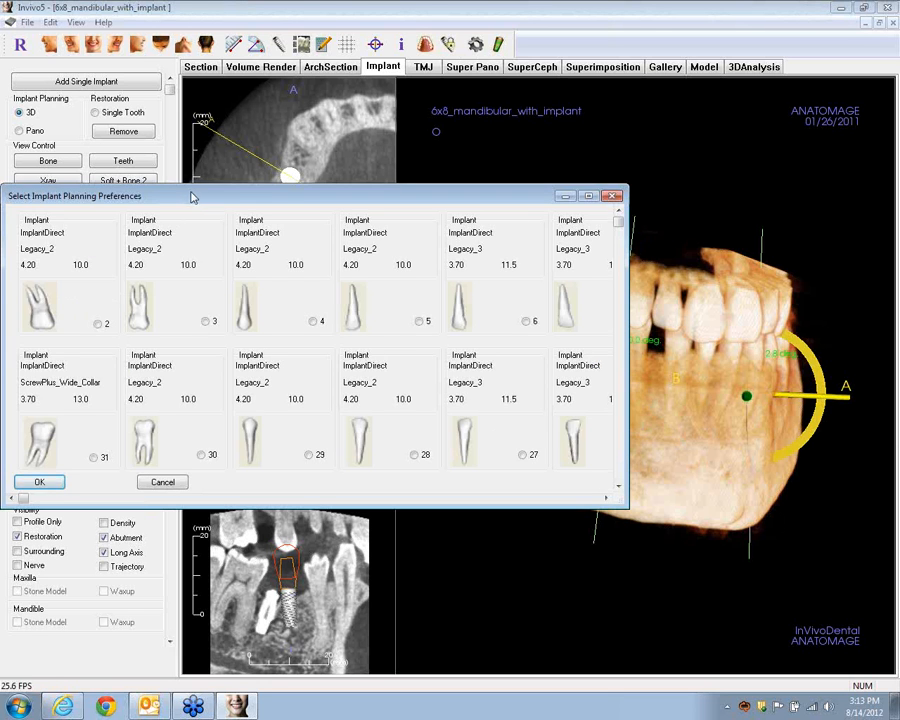
drag(193, 197, 270, 174)
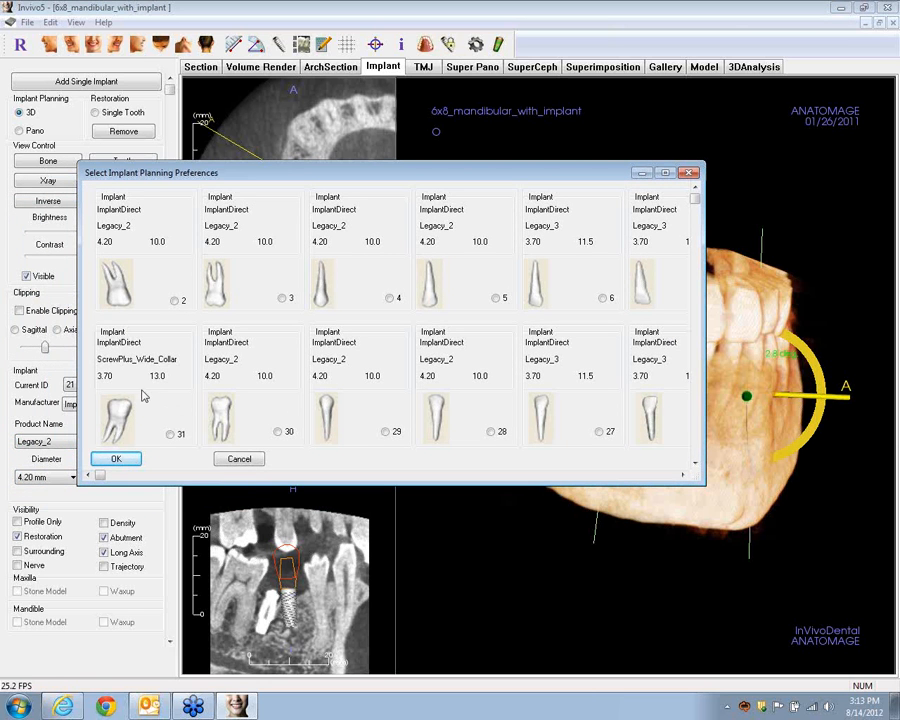
click(170, 434)
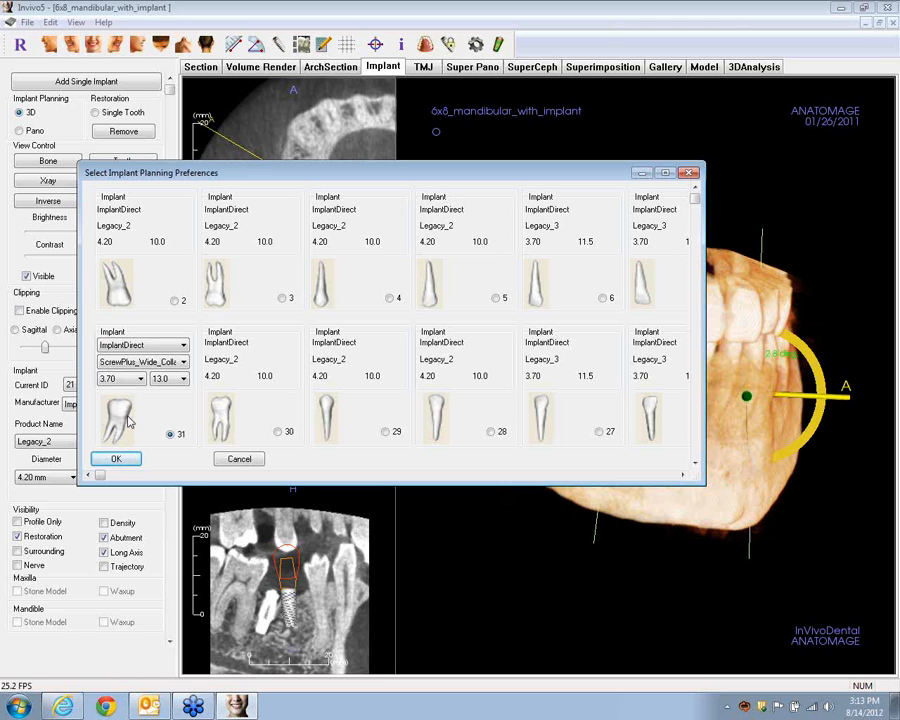
click(183, 361)
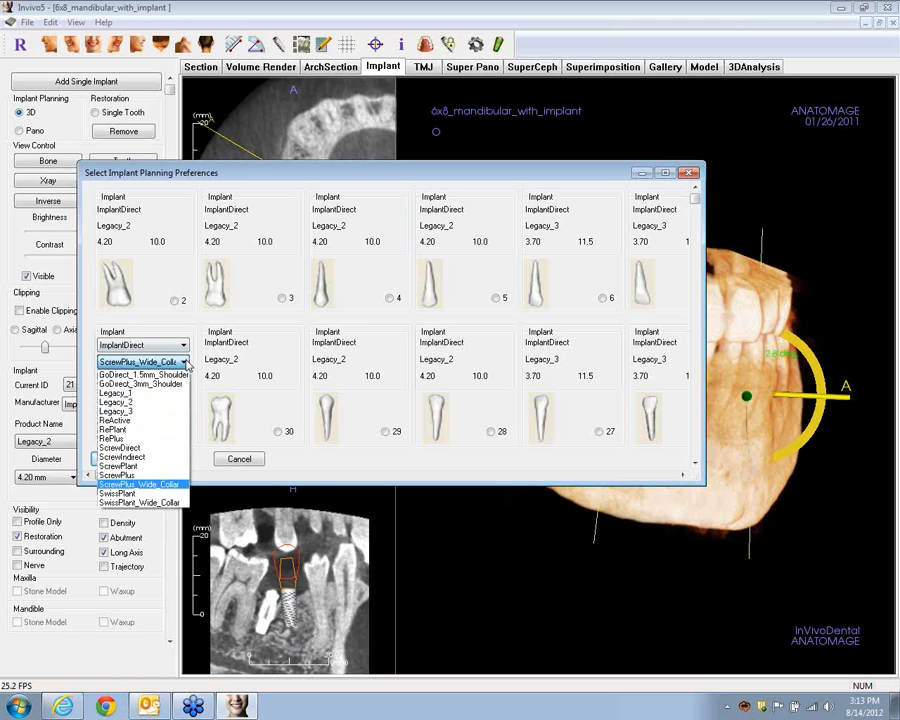
click(142, 403)
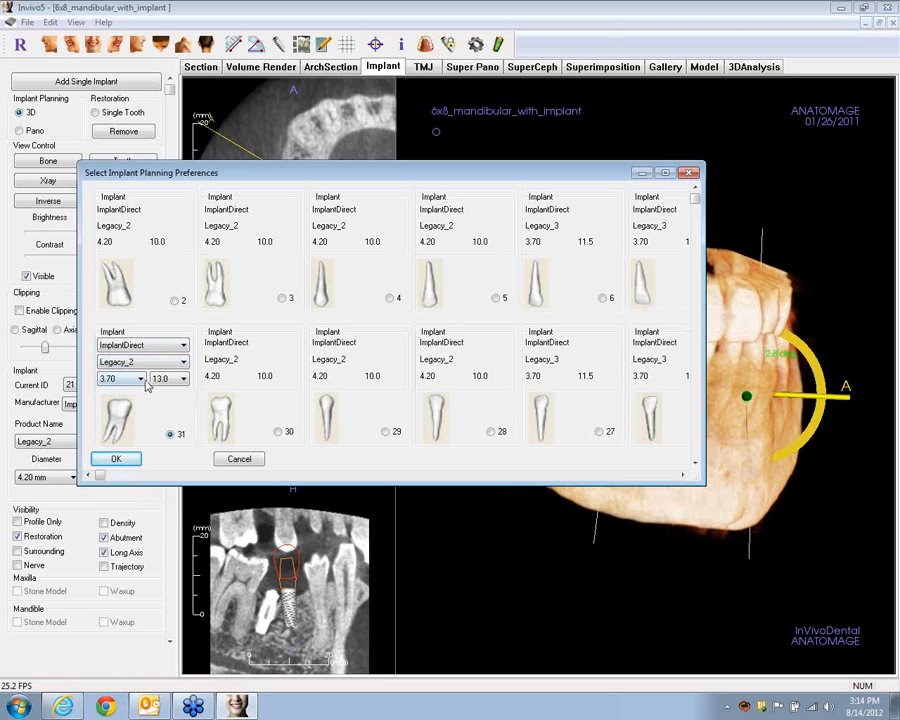
click(181, 381)
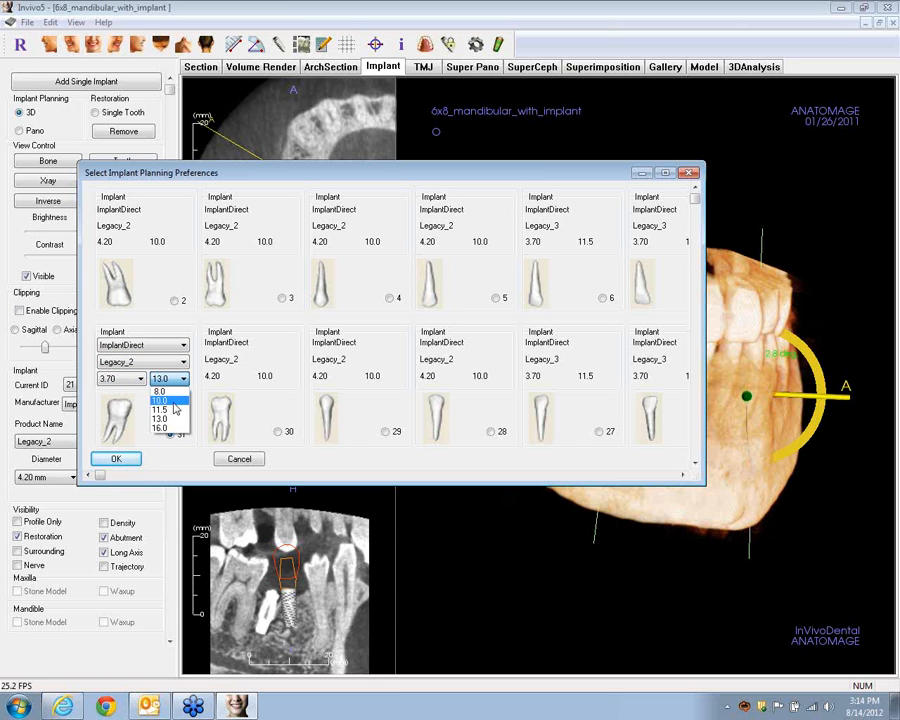
click(174, 401)
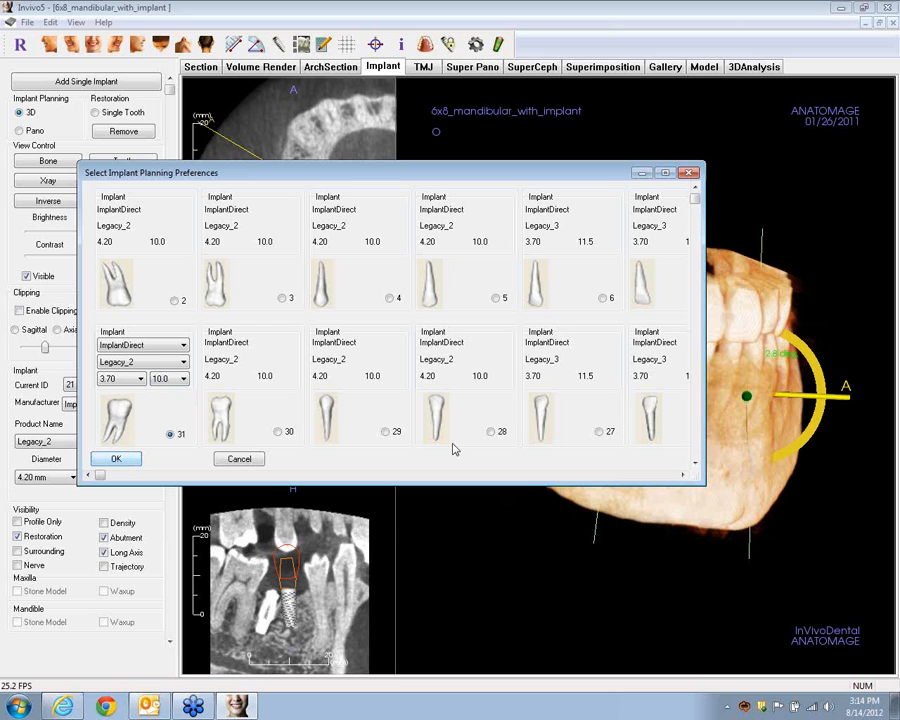
click(125, 462)
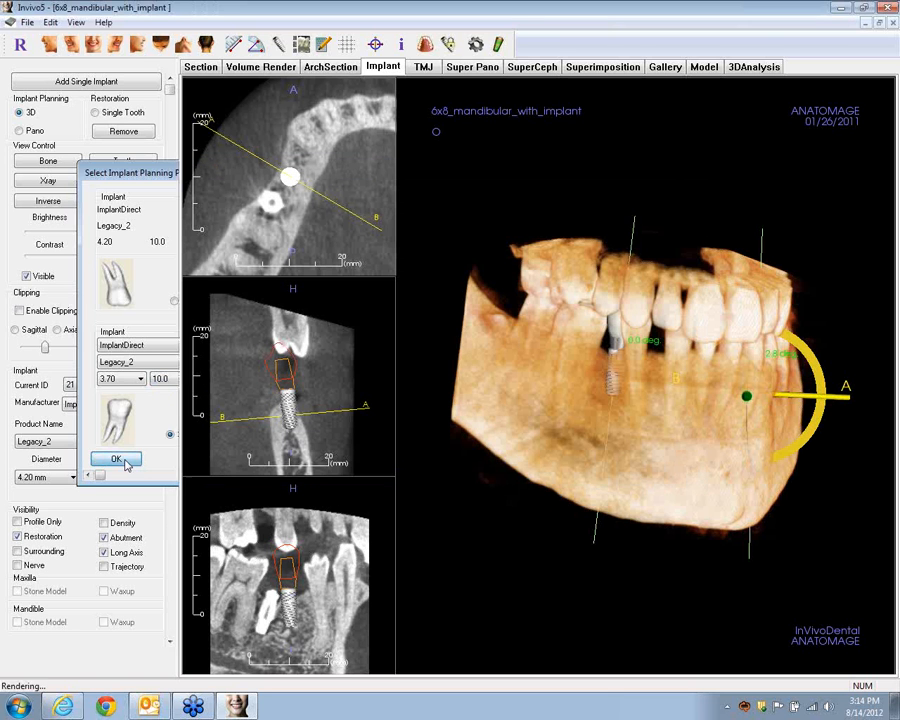
drag(689, 488, 595, 464)
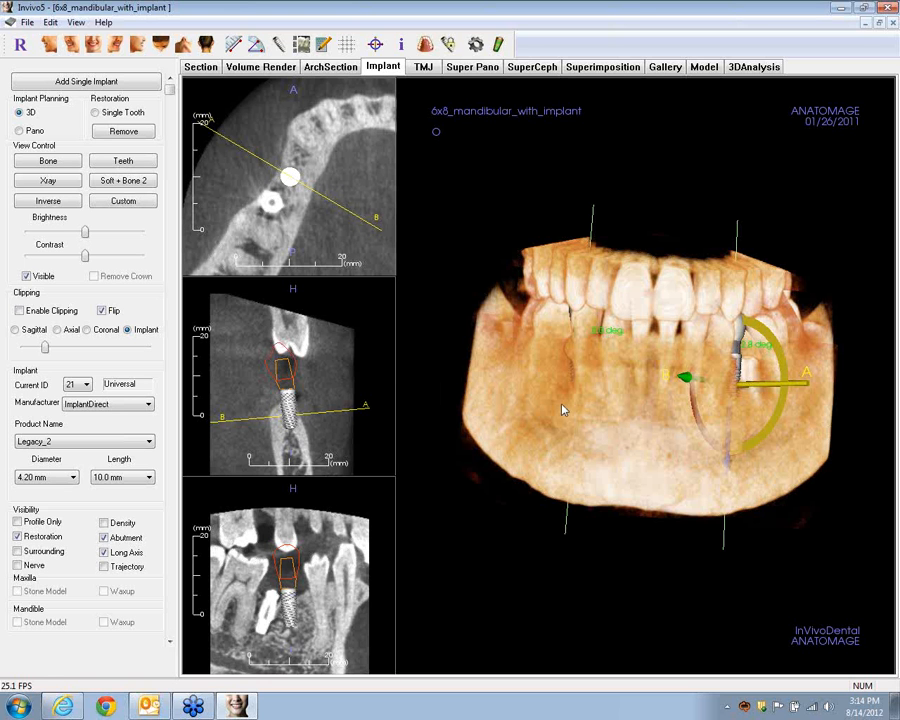
drag(523, 399, 633, 410)
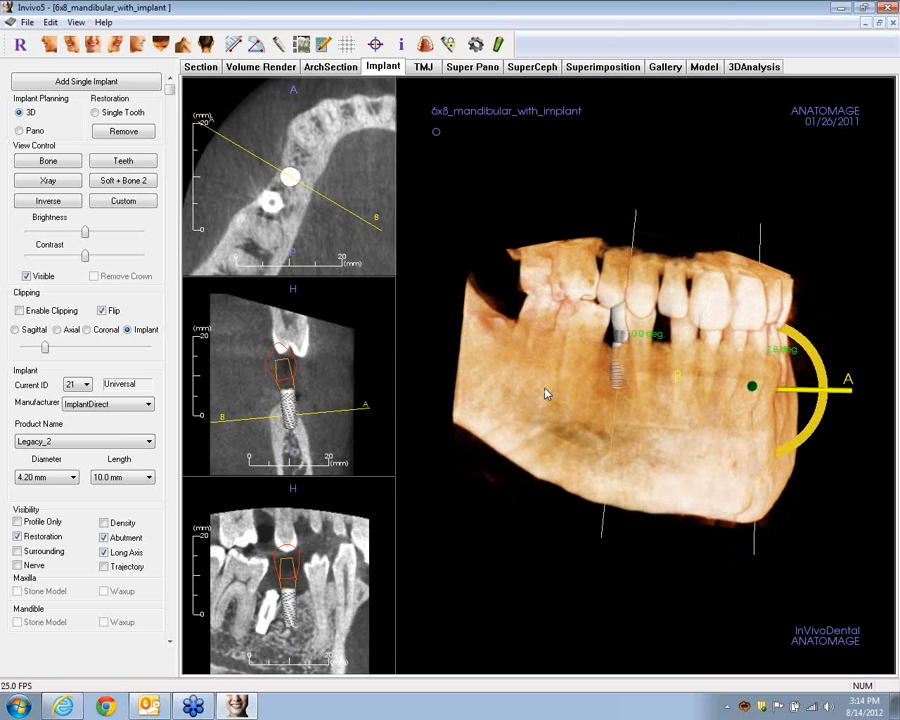
drag(540, 390, 613, 396)
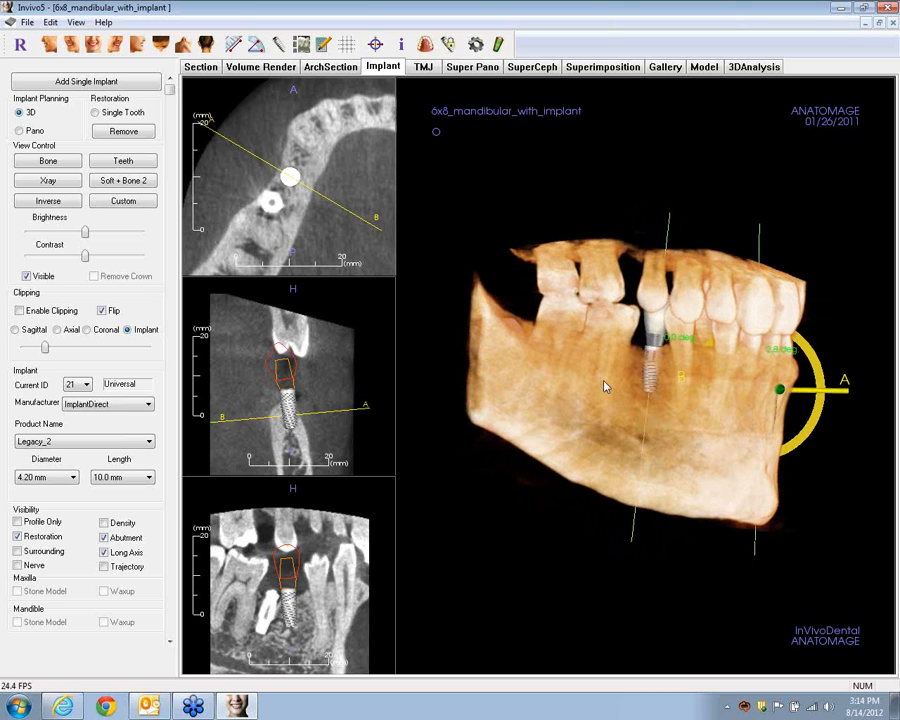
drag(723, 510, 589, 466)
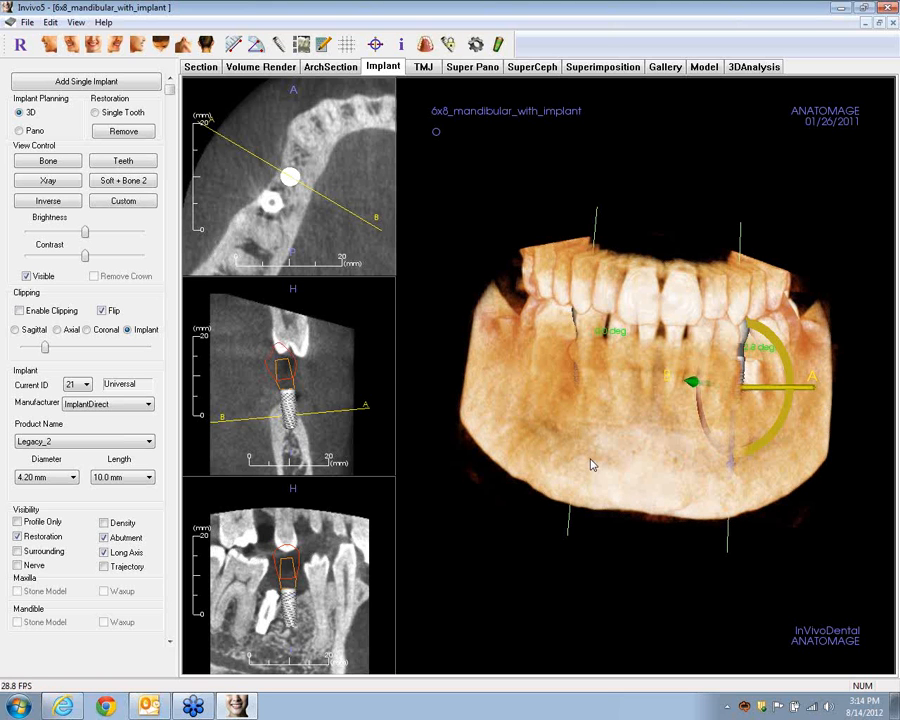